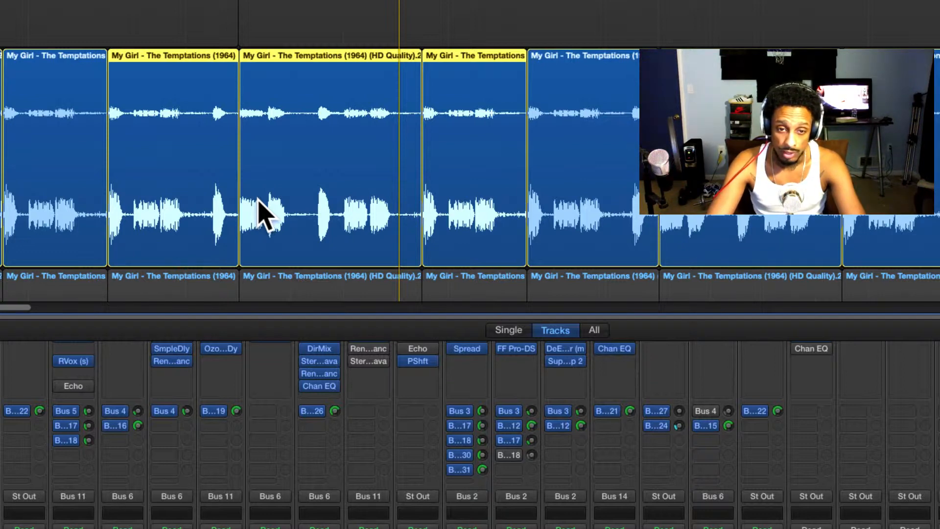
Select the original My Girl sample region at bar 9 and examine it against the Bass guitar 1 regions.
{"action": "scroll", "coordinate": [268, 227], "scroll_direction": "up", "scroll_amount": 10}
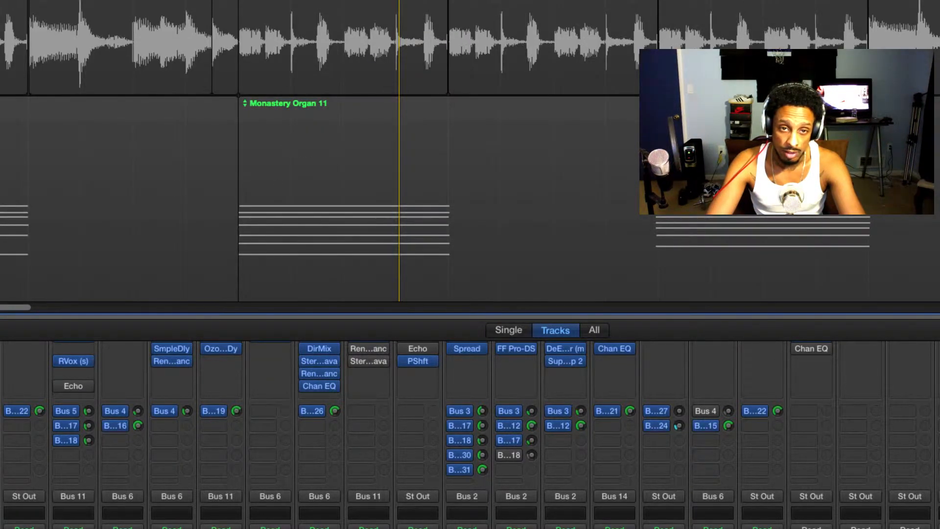
{"action": "left_click", "coordinate": [342, 49]}
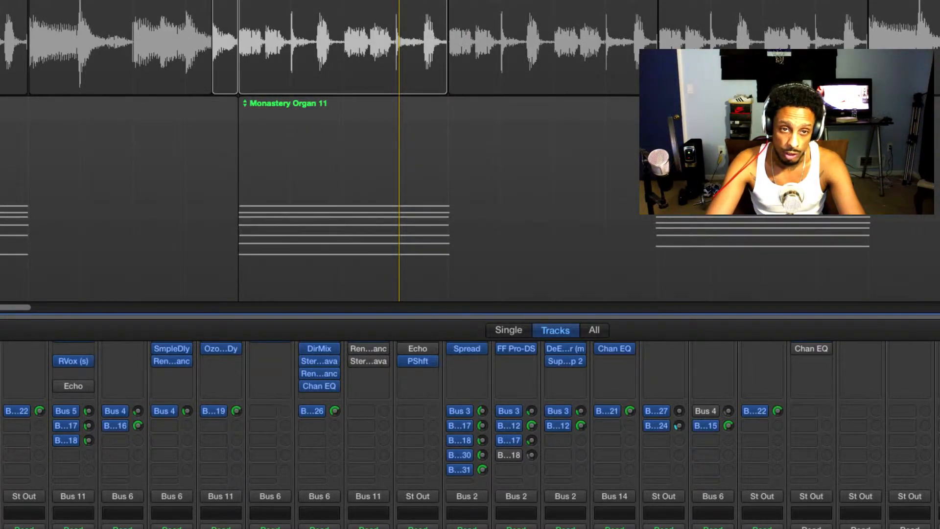
{"action": "scroll", "coordinate": [427, 84], "scroll_direction": "down", "scroll_amount": 5}
{"action": "scroll", "coordinate": [427, 88], "scroll_direction": "up", "scroll_amount": 5}
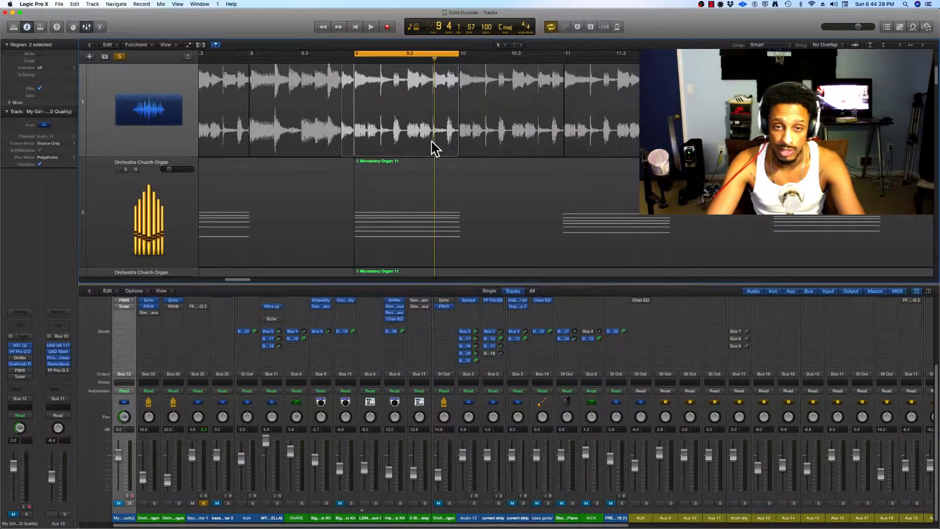
{"action": "scroll", "coordinate": [430, 119], "scroll_direction": "down", "scroll_amount": 5}
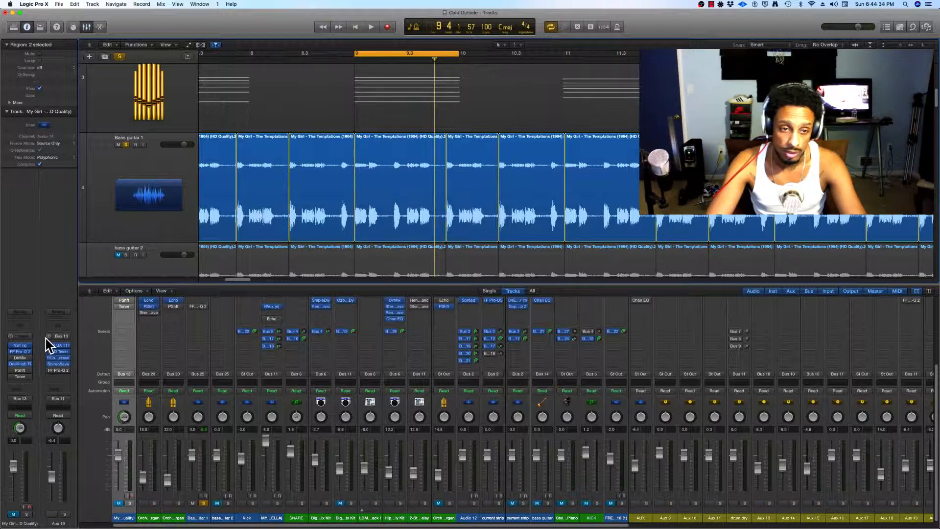
Select the Bass guitar 1 track, play the looped section and toggle the track's OneKnob Filter insert.
{"action": "left_click", "coordinate": [121, 237]}
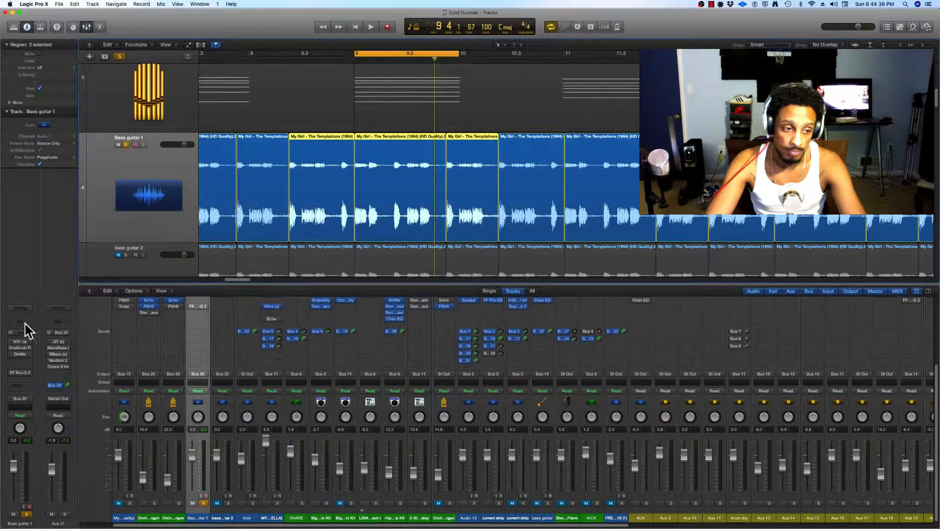
{"action": "key", "text": "space"}
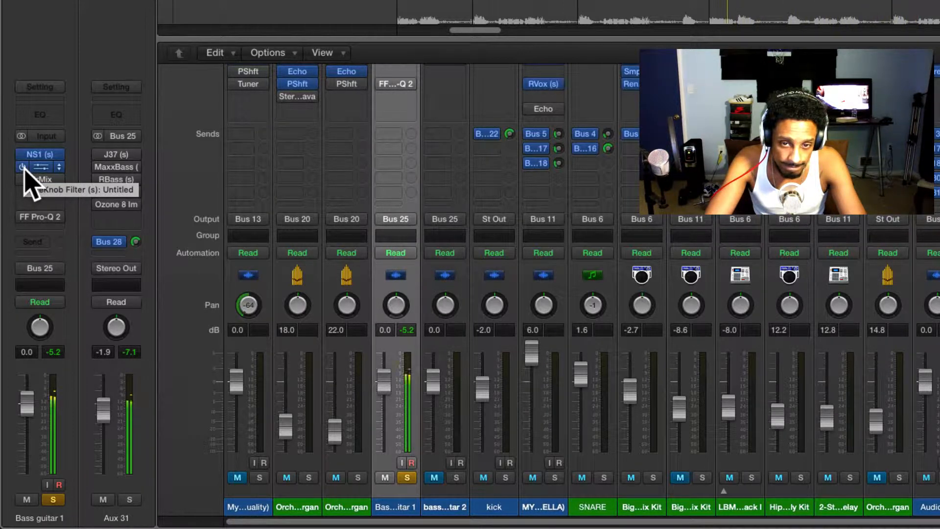
{"action": "left_click", "coordinate": [22, 167]}
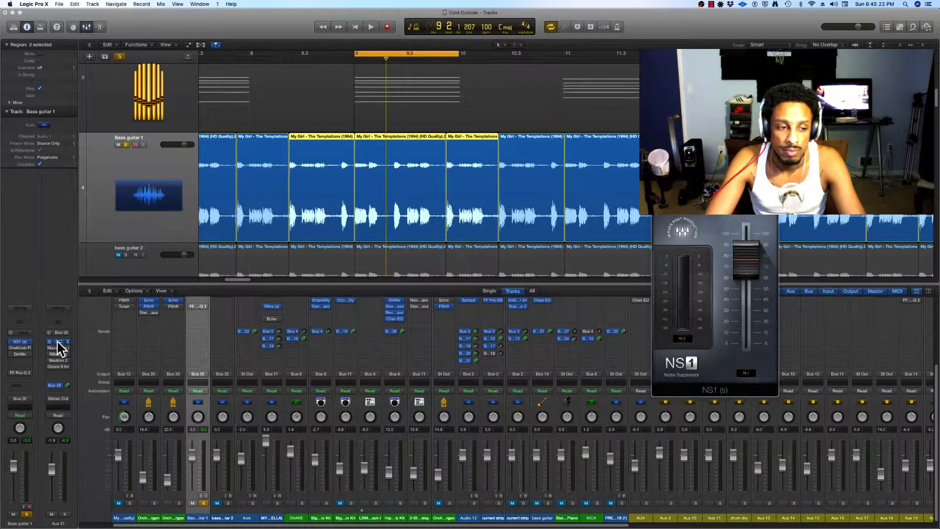
Open the J37 tape plug-in on Aux 31, compare the bass with and without it, and leave it enabled.
{"action": "left_click", "coordinate": [59, 341]}
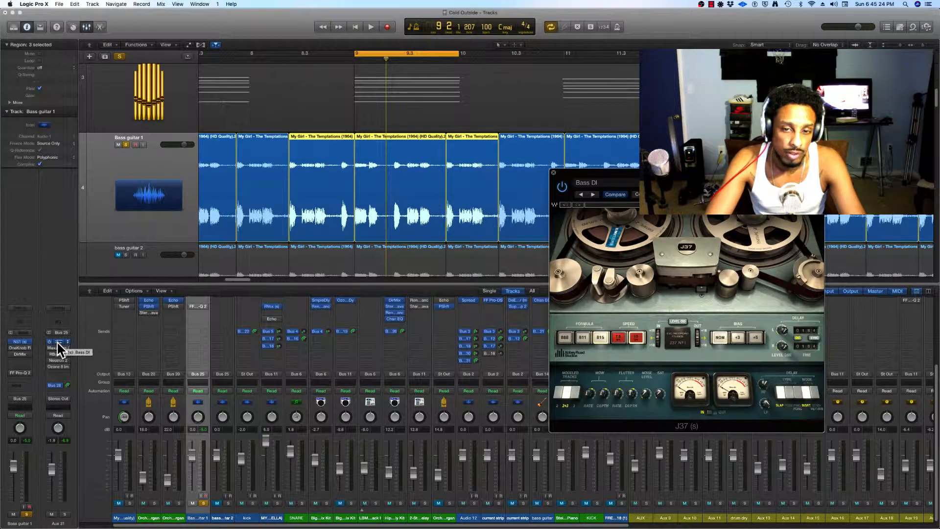
{"action": "left_click_drag", "start_coordinate": [735, 178], "coordinate": [533, 173]}
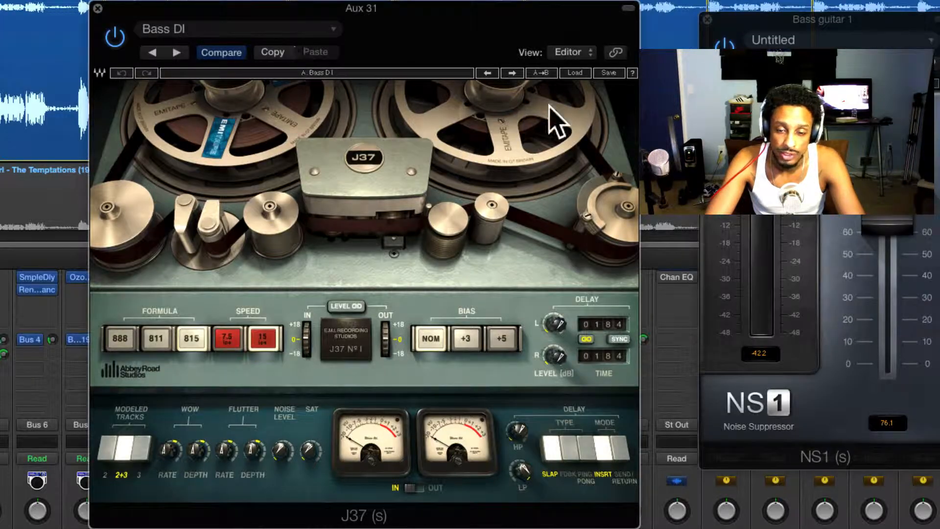
{"action": "left_click", "coordinate": [114, 37]}
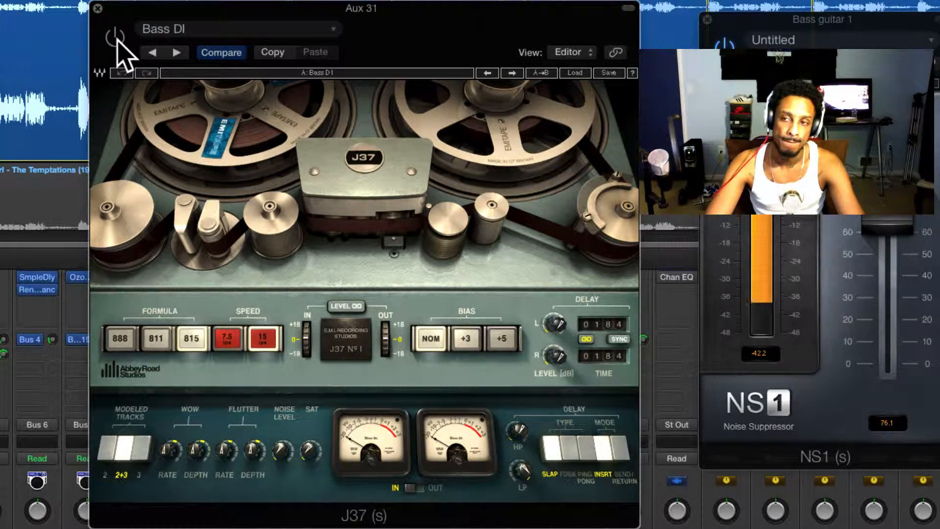
{"action": "left_click", "coordinate": [115, 38]}
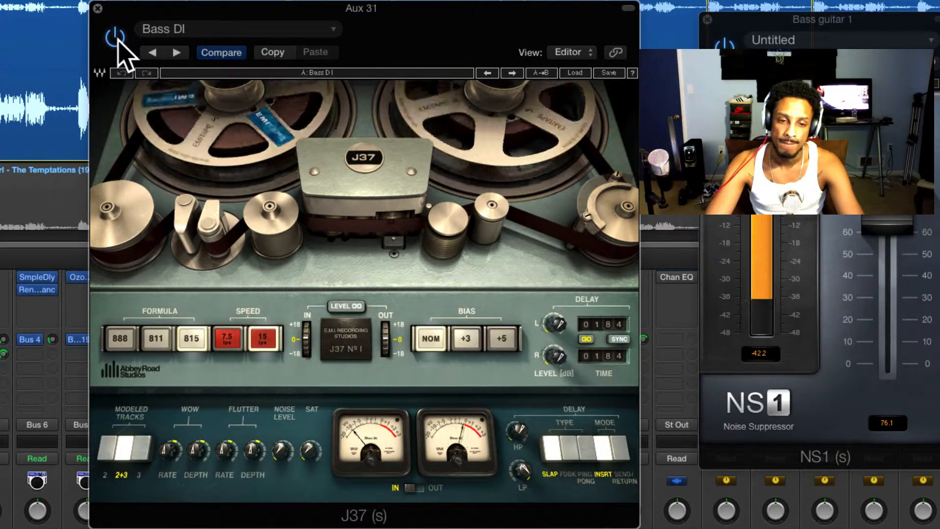
{"action": "left_click", "coordinate": [118, 39]}
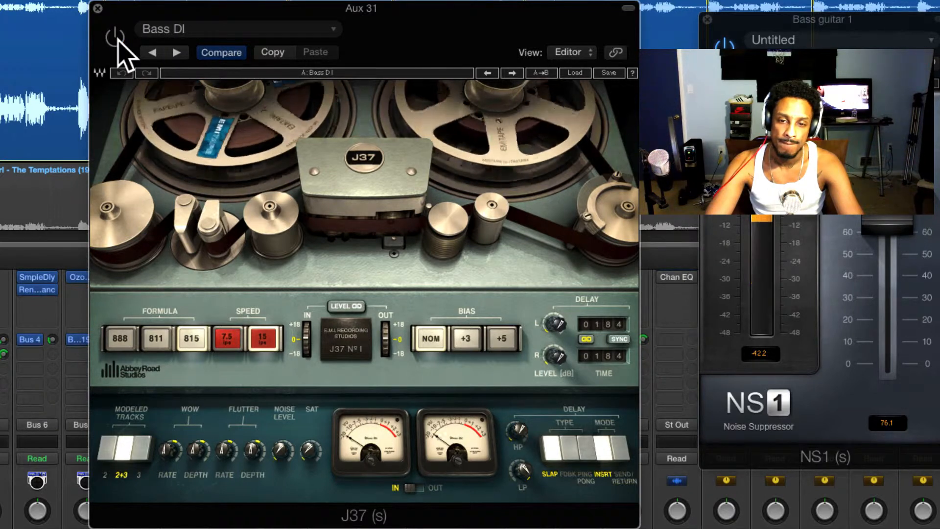
{"action": "left_click", "coordinate": [118, 39]}
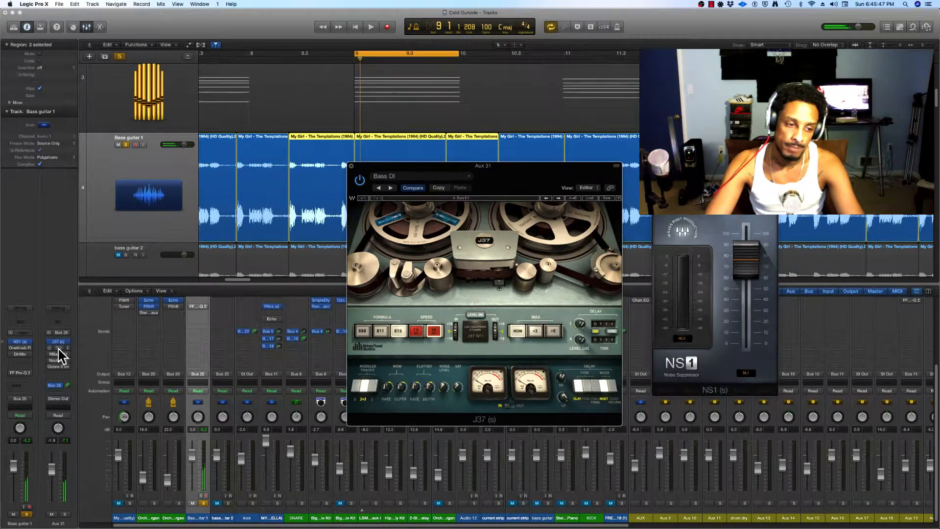
Open MaxxBass on Aux 31, compare the bass with the plug-in on and bypassed, and leave it enabled.
{"action": "left_click", "coordinate": [57, 348]}
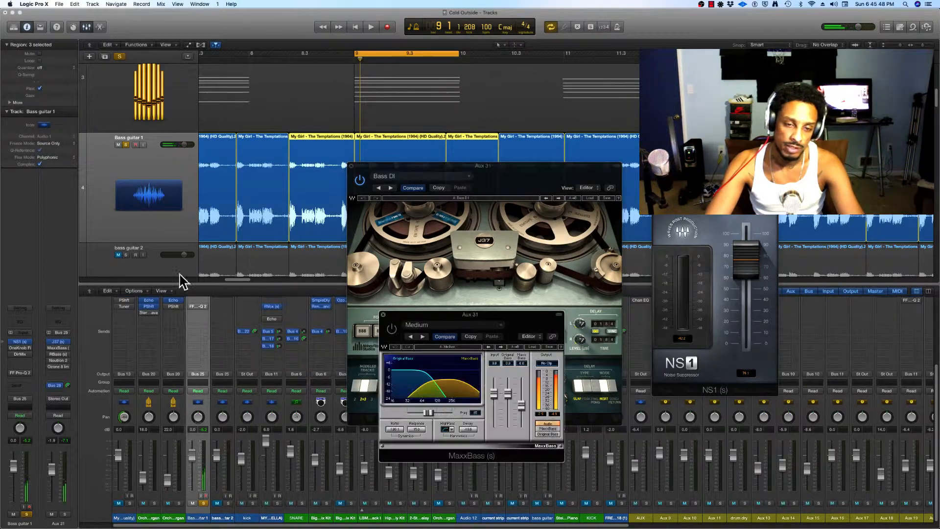
{"action": "left_click_drag", "start_coordinate": [525, 322], "coordinate": [540, 247]}
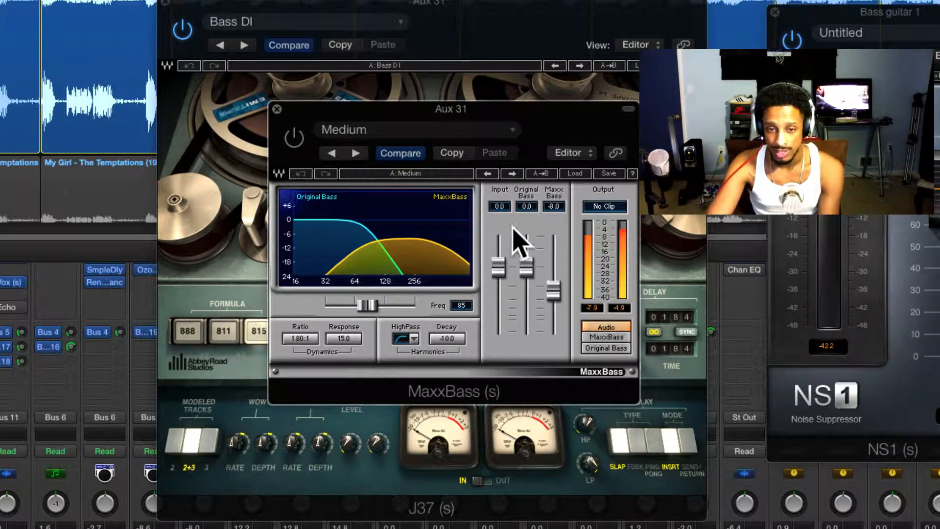
{"action": "left_click", "coordinate": [298, 141]}
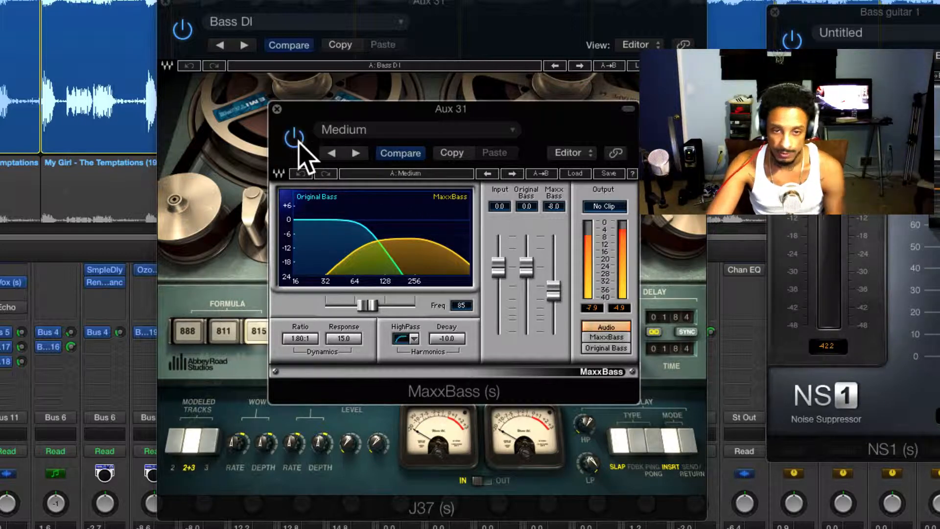
{"action": "left_click", "coordinate": [296, 140]}
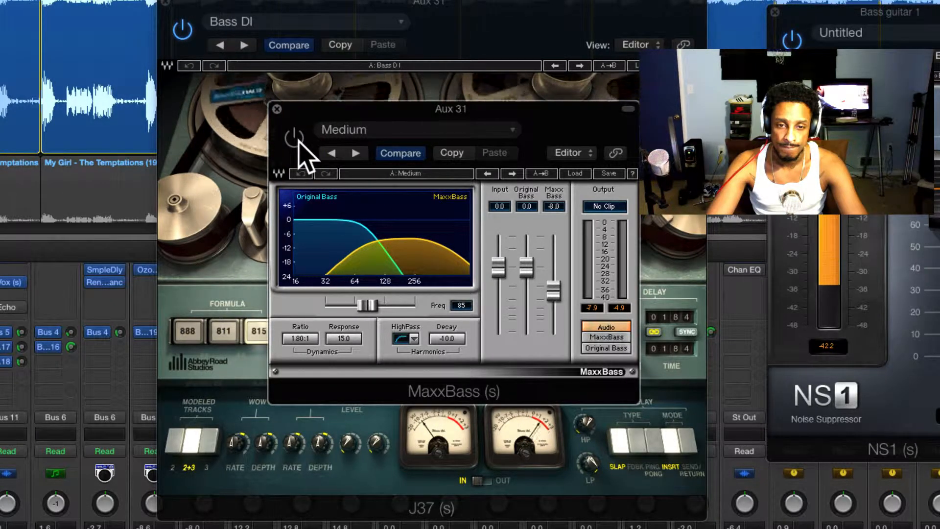
{"action": "left_click", "coordinate": [295, 138]}
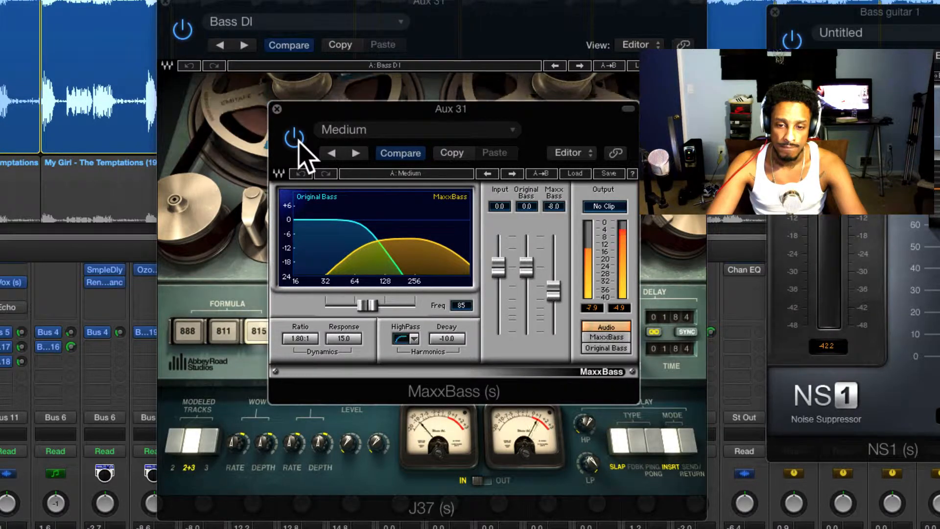
{"action": "left_click", "coordinate": [295, 138]}
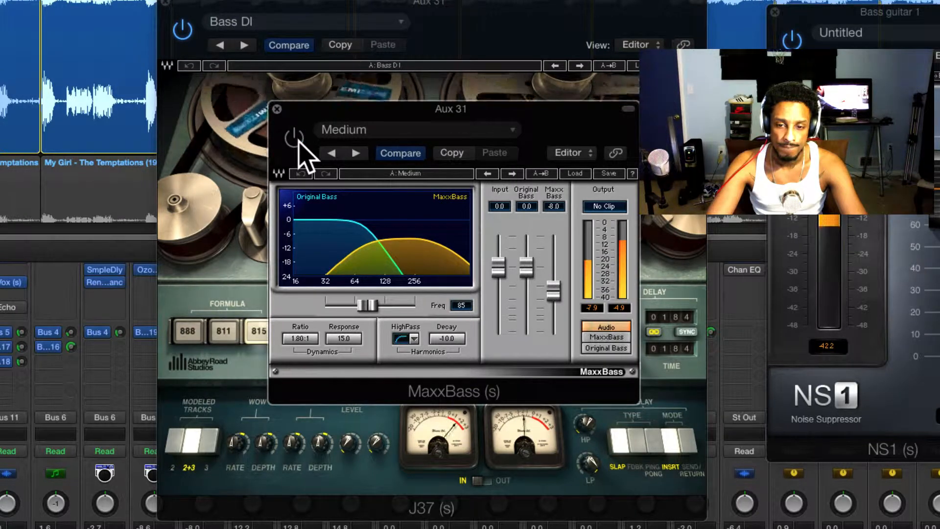
{"action": "left_click", "coordinate": [295, 138]}
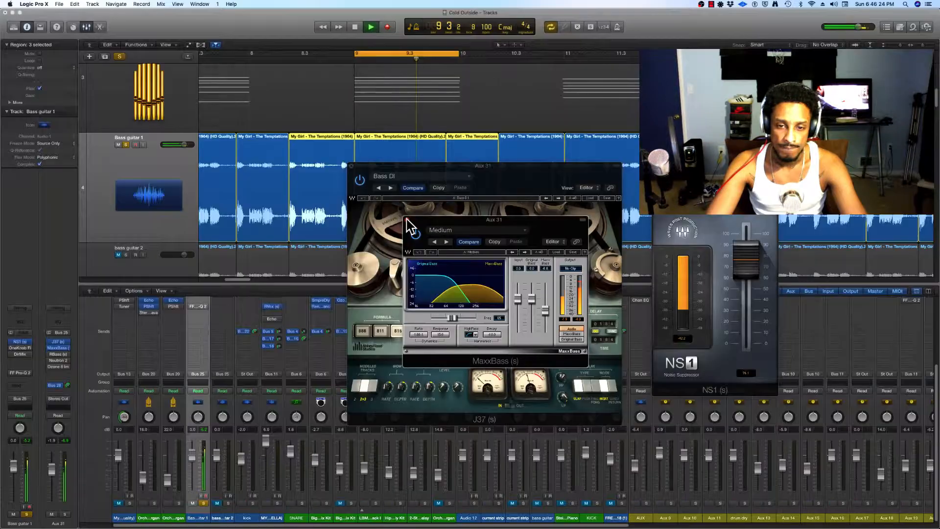
Close the MaxxBass, J37 and NS1 plug-in windows and stop playback.
{"action": "left_click", "coordinate": [277, 107]}
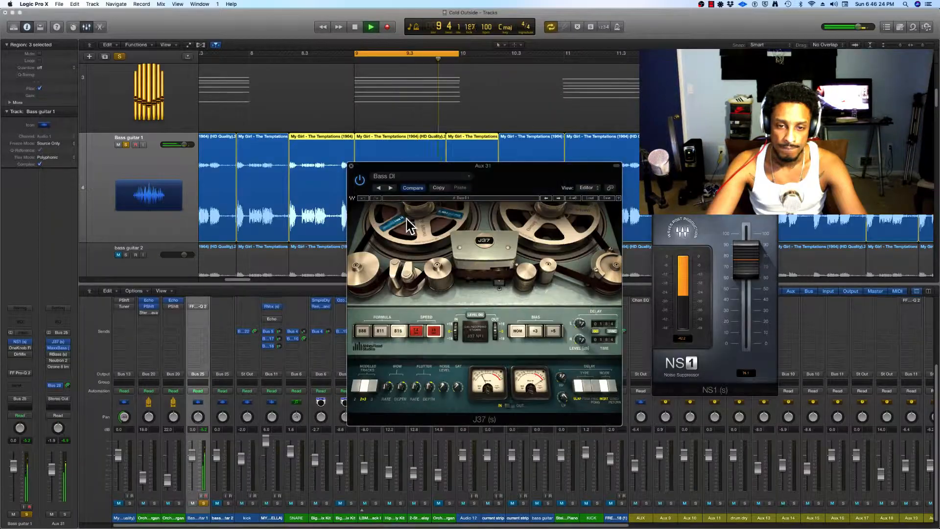
{"action": "left_click", "coordinate": [351, 166]}
{"action": "left_click", "coordinate": [657, 175]}
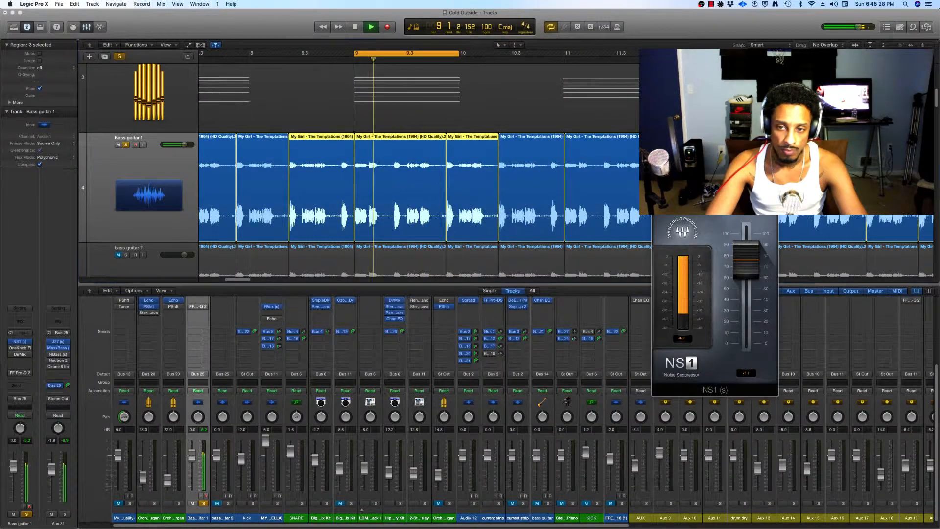
{"action": "key", "text": "space"}
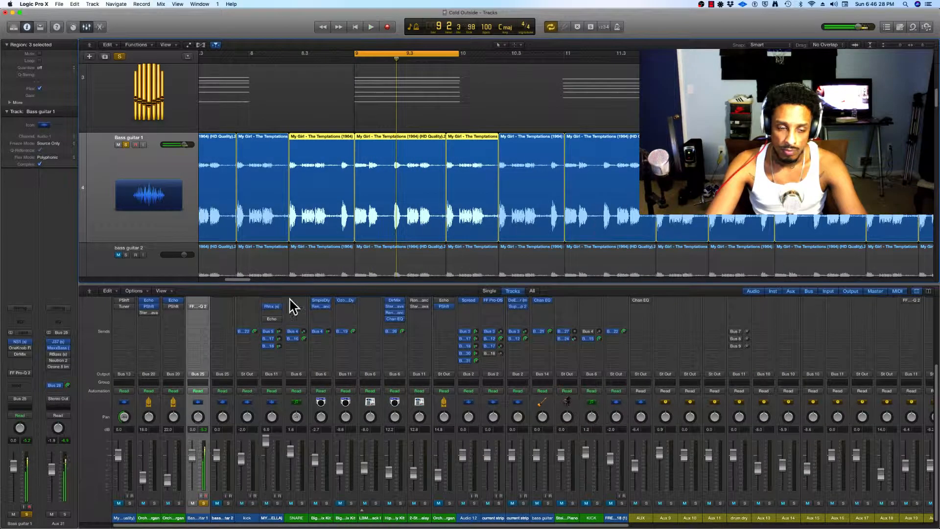
Audition RBass on Aux 31 by switching it on and off during playback, leave it bypassed and close its window.
{"action": "left_click", "coordinate": [57, 355]}
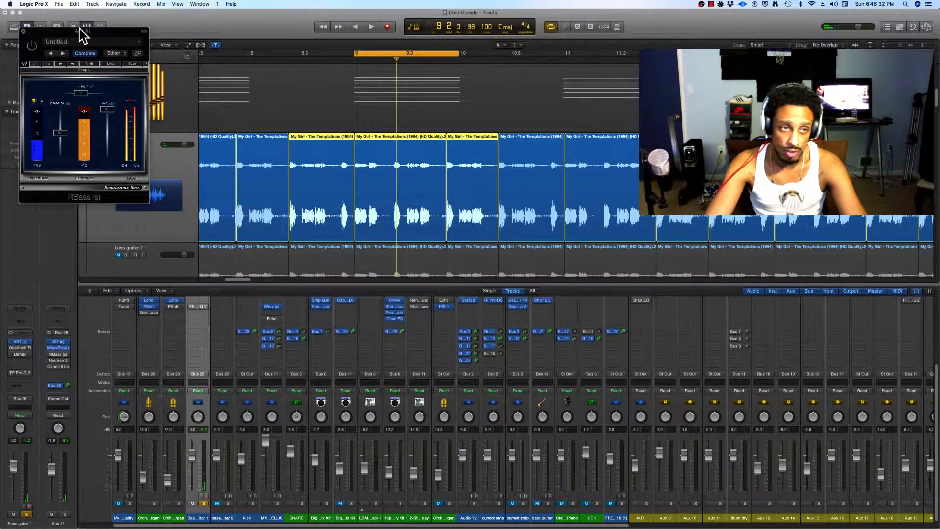
{"action": "left_click_drag", "start_coordinate": [81, 32], "coordinate": [526, 196]}
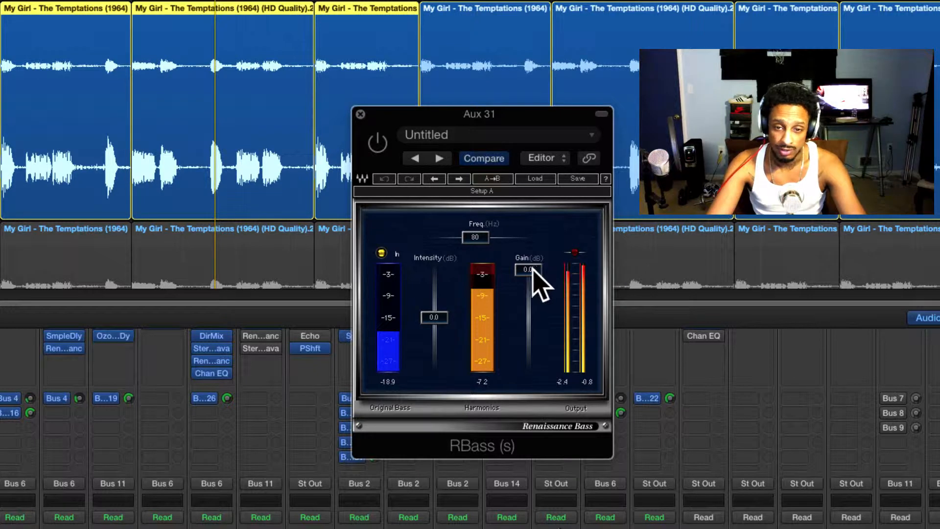
{"action": "left_click", "coordinate": [381, 143]}
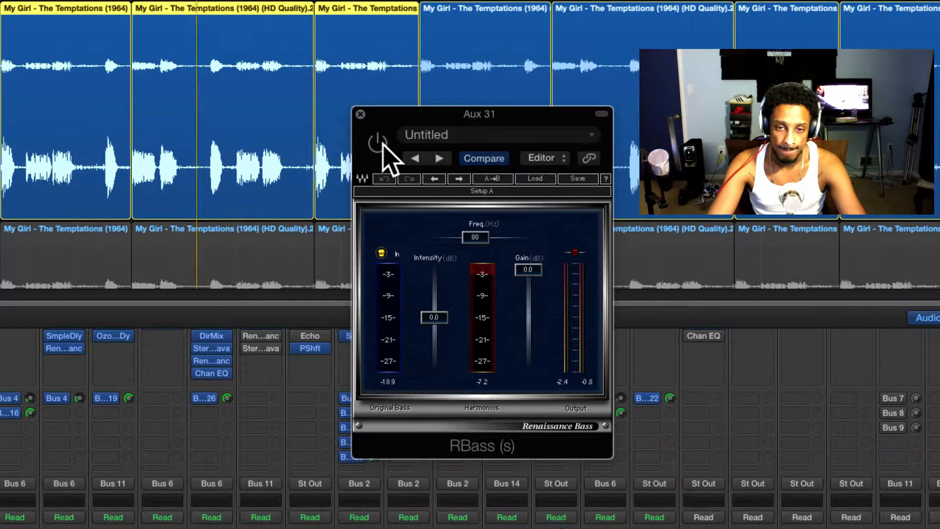
{"action": "left_click", "coordinate": [379, 143]}
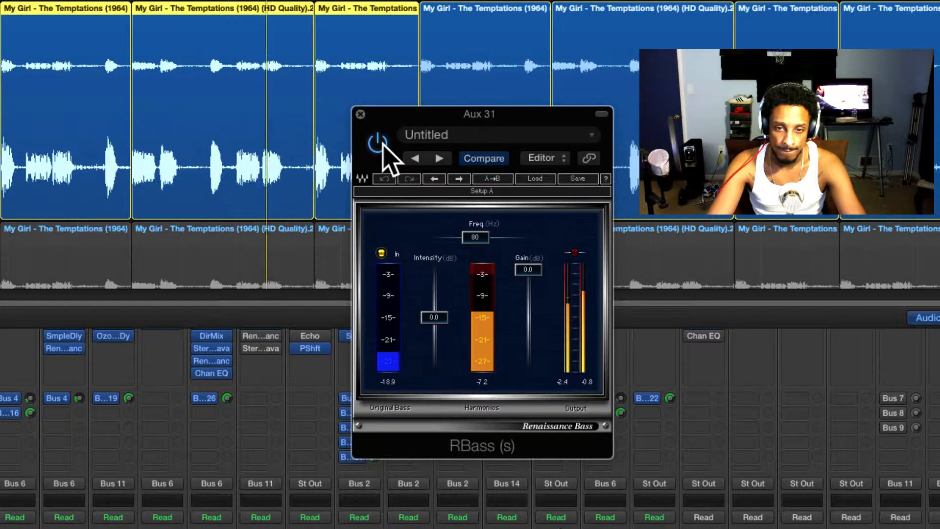
{"action": "left_click", "coordinate": [378, 143]}
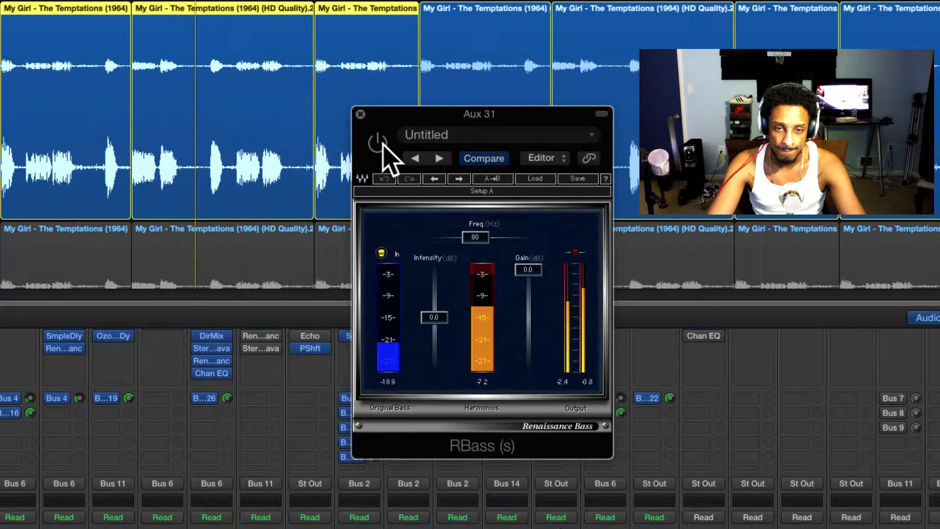
{"action": "left_click", "coordinate": [379, 143]}
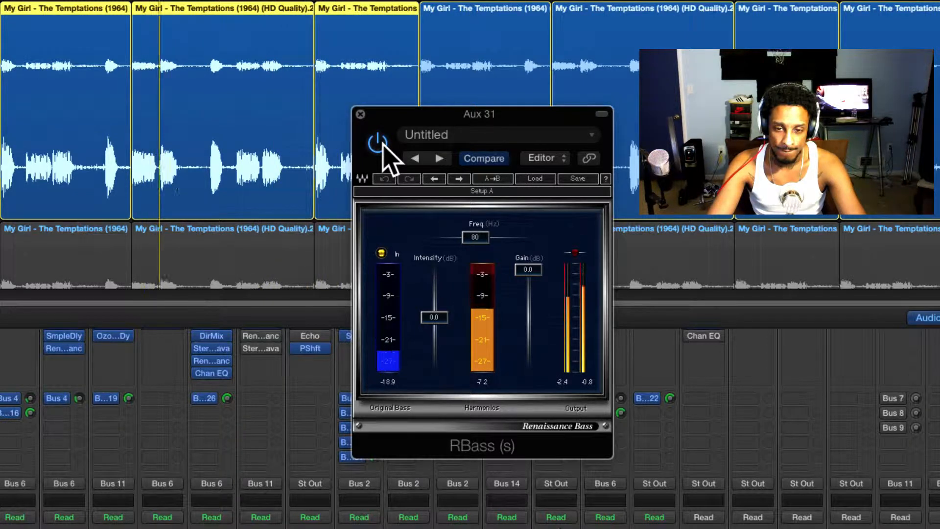
{"action": "left_click", "coordinate": [377, 142]}
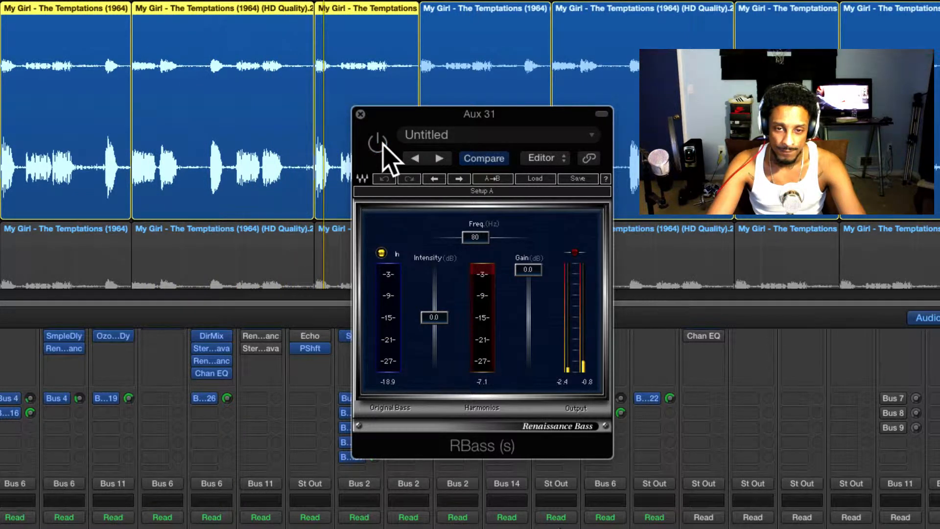
{"action": "left_click", "coordinate": [360, 114]}
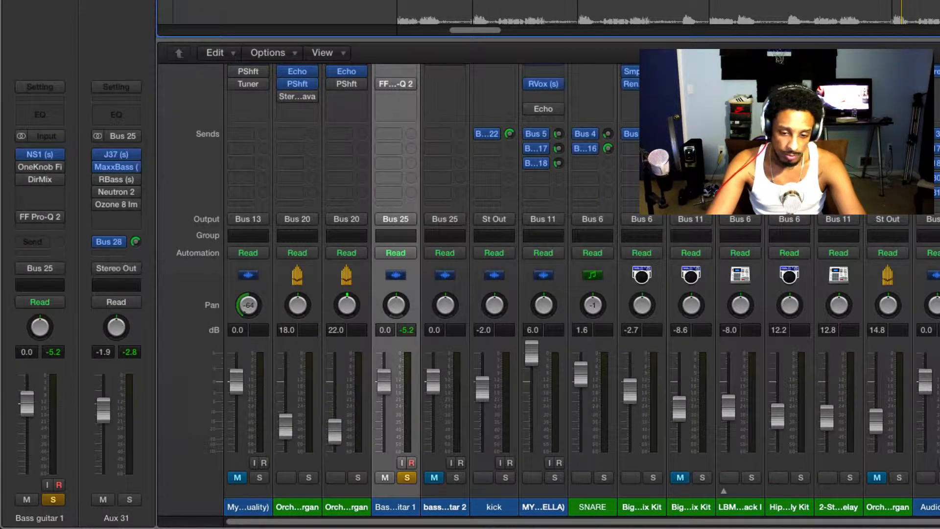
Find the aux channel fed by Bus 28 in the mixer and open its Channel EQ for inspection.
{"action": "scroll", "coordinate": [464, 313], "scroll_direction": "right", "scroll_amount": 15}
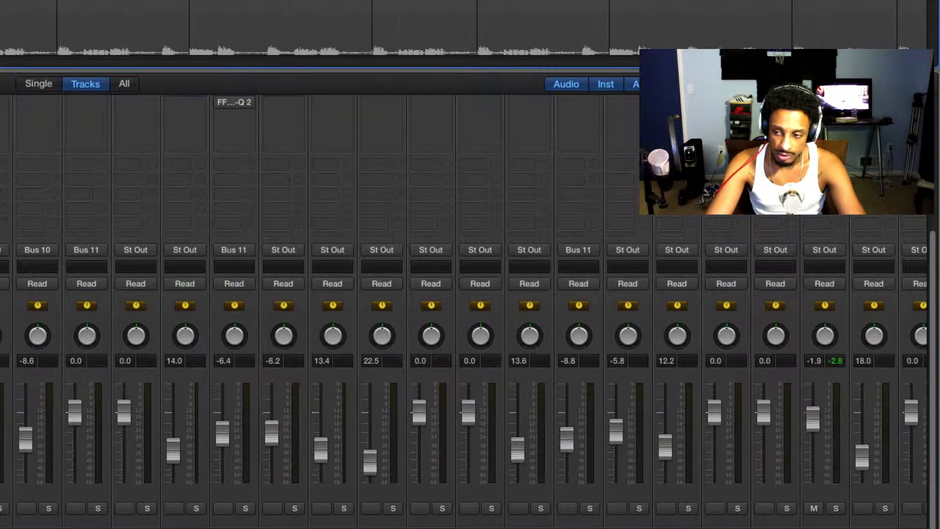
{"action": "scroll", "coordinate": [778, 509], "scroll_direction": "up", "scroll_amount": 5}
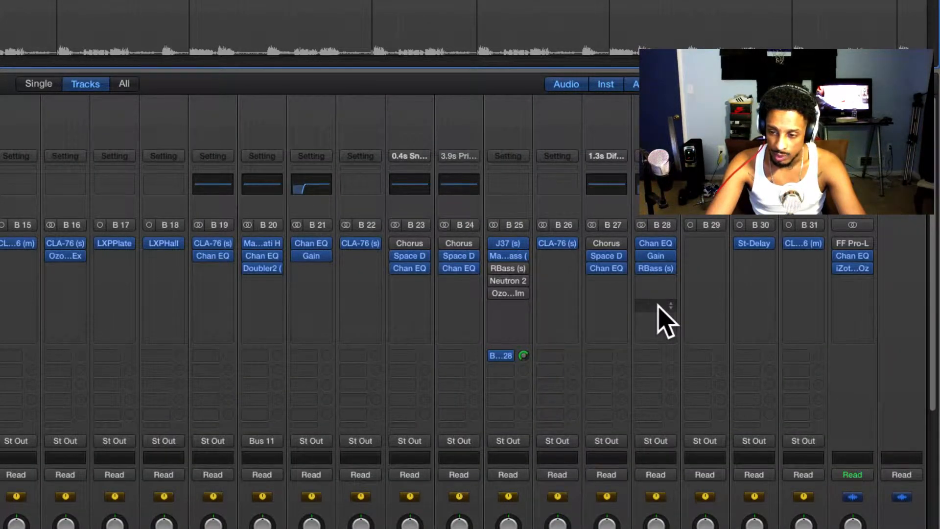
{"action": "left_click", "coordinate": [656, 243]}
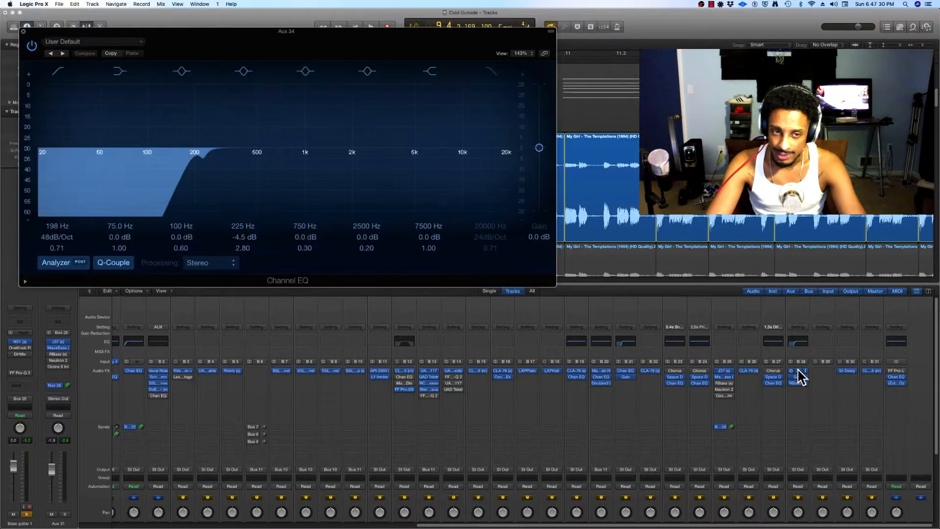
{"action": "left_click_drag", "start_coordinate": [368, 55], "coordinate": [476, 180]}
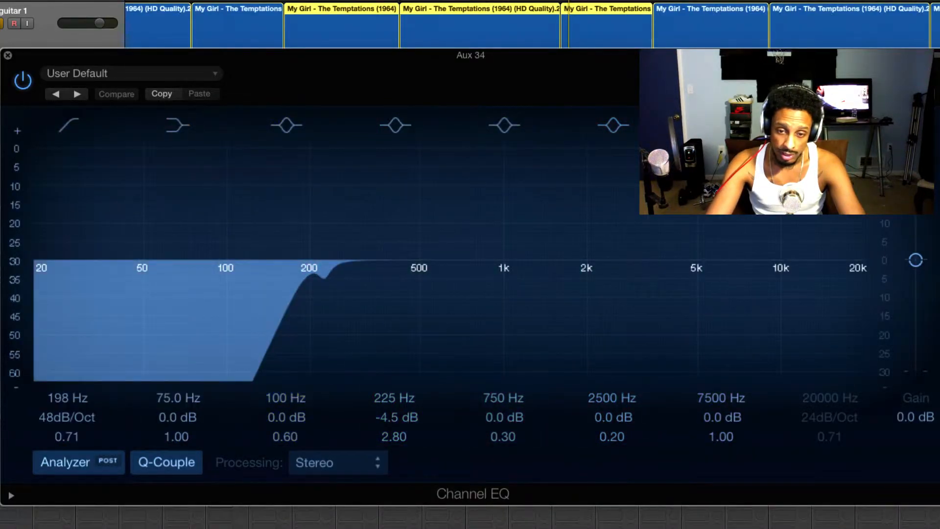
Open the Gain plug-in on Aux 34 and examine its left-channel Phase Invert setting.
{"action": "scroll", "coordinate": [470, 516], "scroll_direction": "up", "scroll_amount": 3}
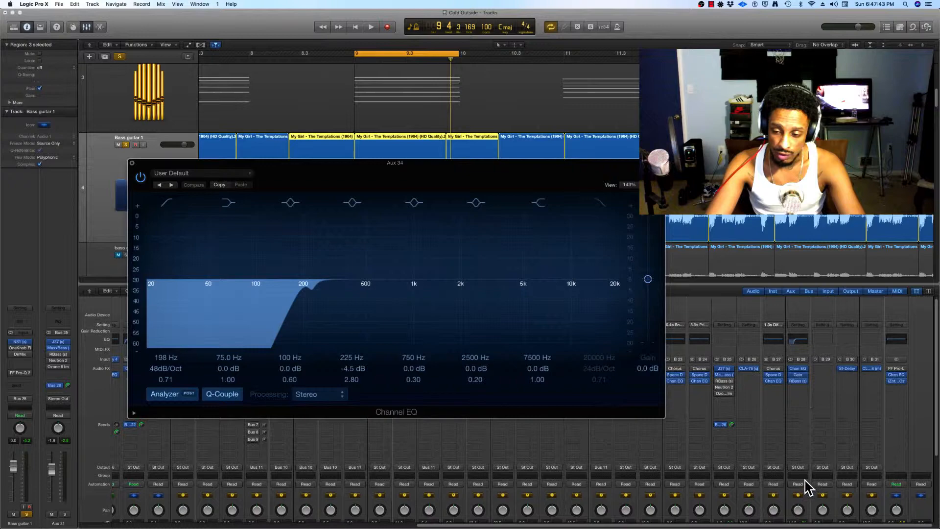
{"action": "scroll", "coordinate": [806, 487], "scroll_direction": "down", "scroll_amount": 5}
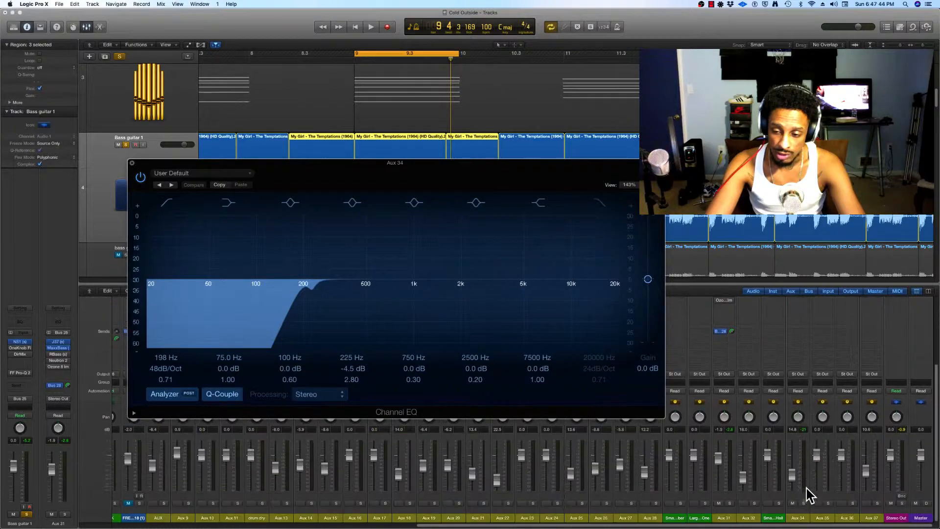
{"action": "left_click", "coordinate": [803, 503]}
{"action": "scroll", "coordinate": [795, 469], "scroll_direction": "up", "scroll_amount": 5}
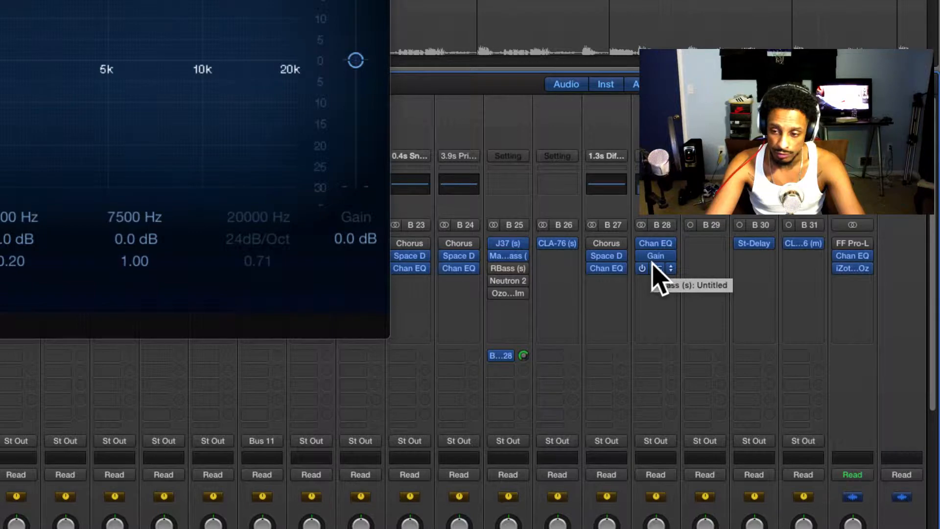
{"action": "left_click", "coordinate": [655, 243]}
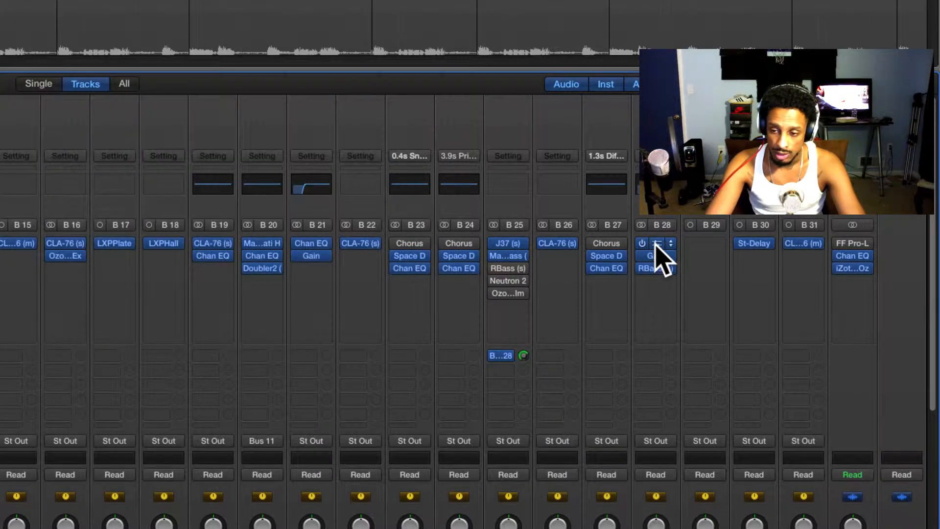
{"action": "left_click", "coordinate": [655, 244]}
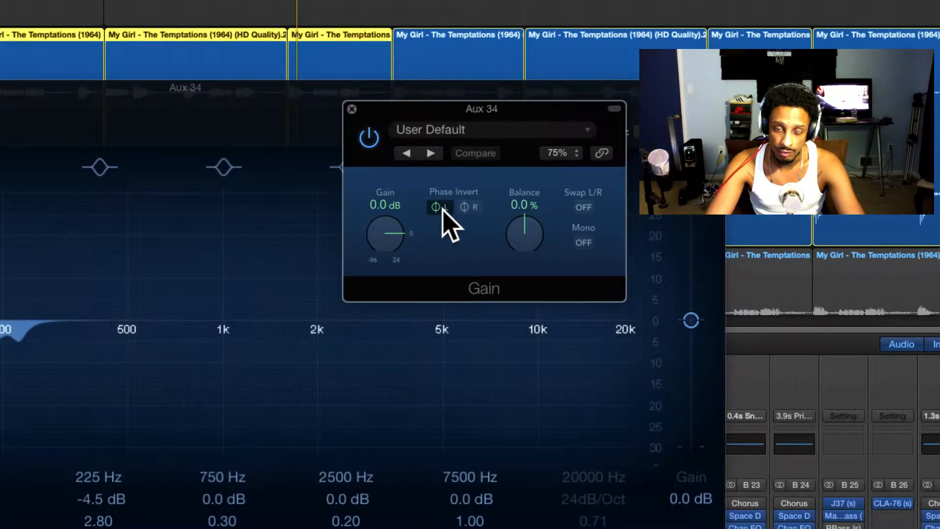
{"action": "left_click", "coordinate": [439, 207]}
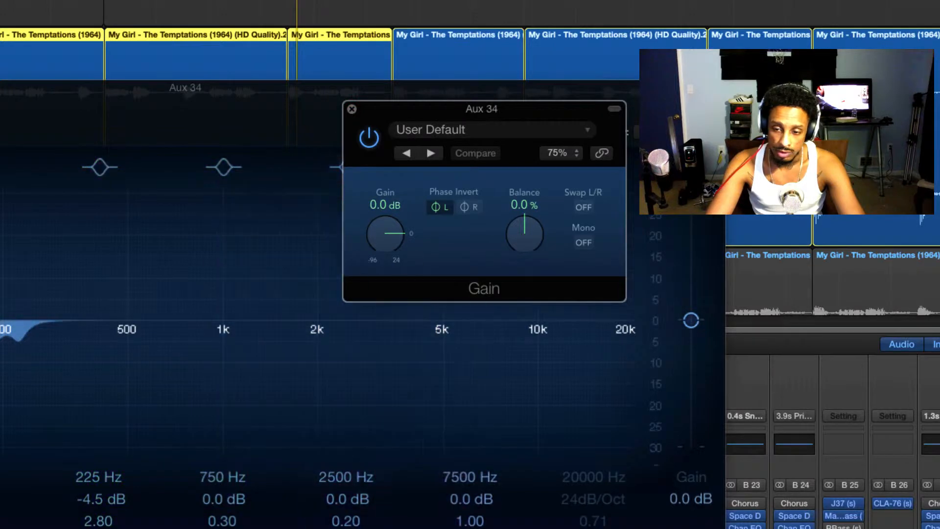
Switch off the solo on Bass guitar 1, solo Aux 34 instead and start playback to hear that bus alone.
{"action": "scroll", "coordinate": [832, 440], "scroll_direction": "down", "scroll_amount": 5}
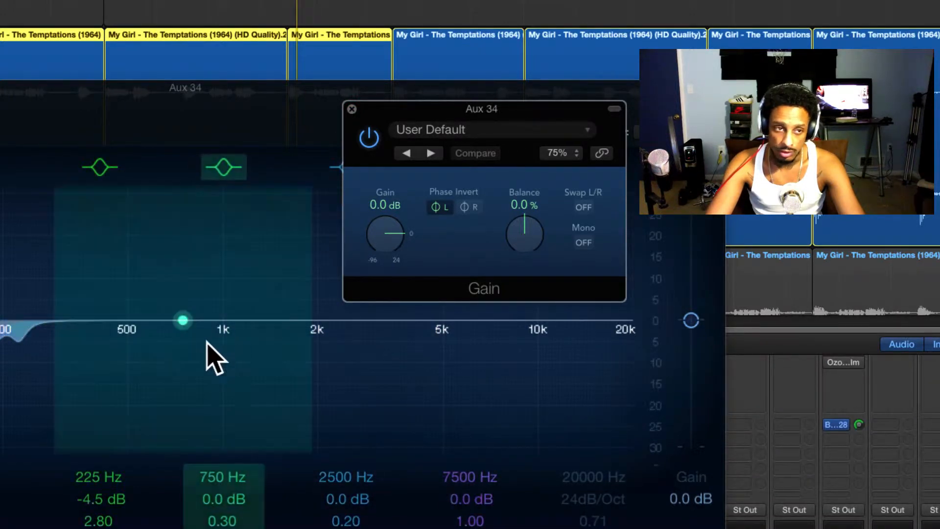
{"action": "left_click_drag", "start_coordinate": [33, 112], "coordinate": [184, 137]}
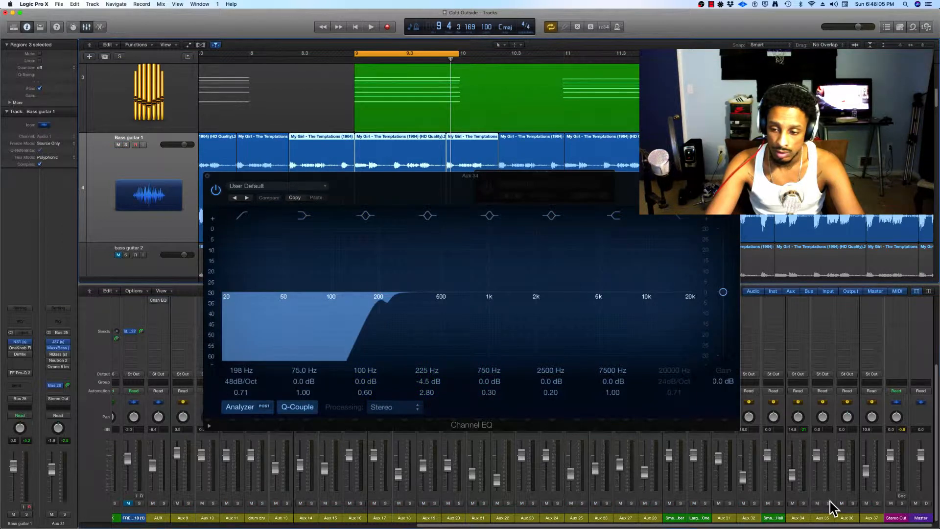
{"action": "left_click", "coordinate": [829, 502]}
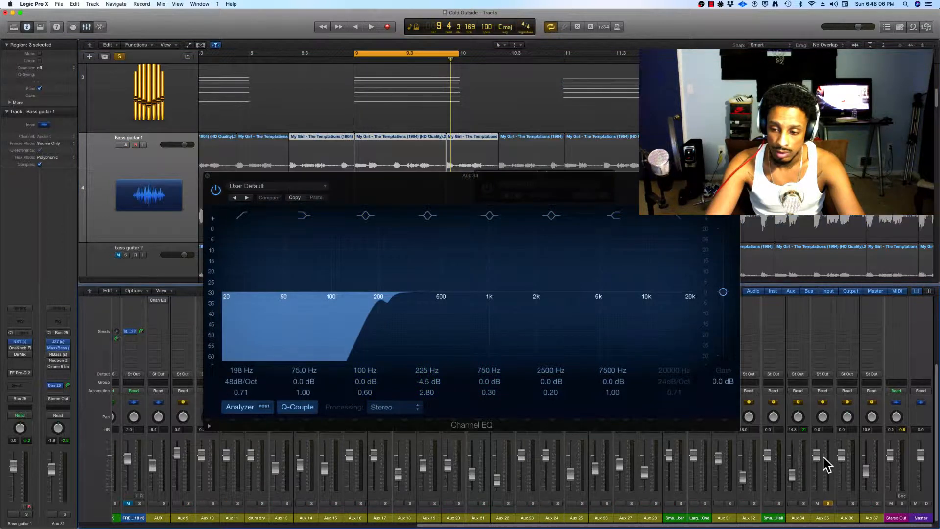
{"action": "scroll", "coordinate": [823, 454], "scroll_direction": "up", "scroll_amount": 5}
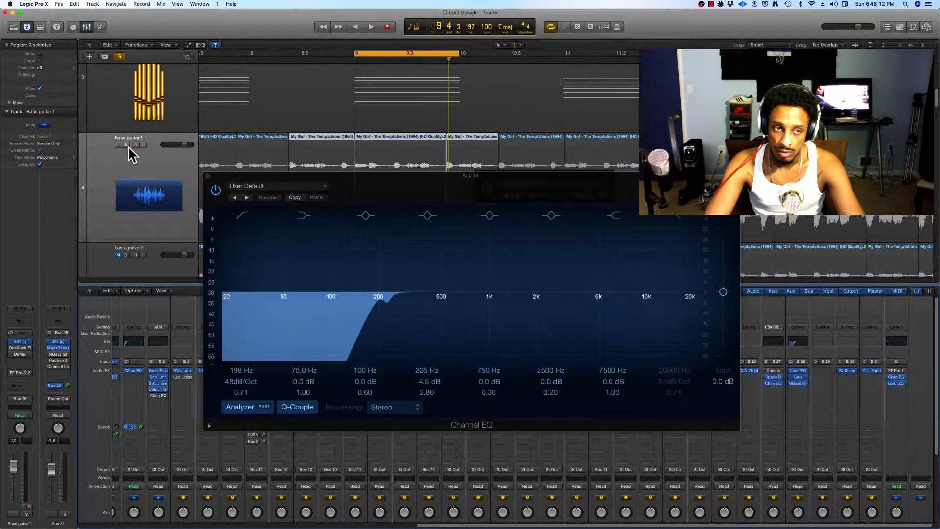
{"action": "scroll", "coordinate": [861, 470], "scroll_direction": "down", "scroll_amount": 5}
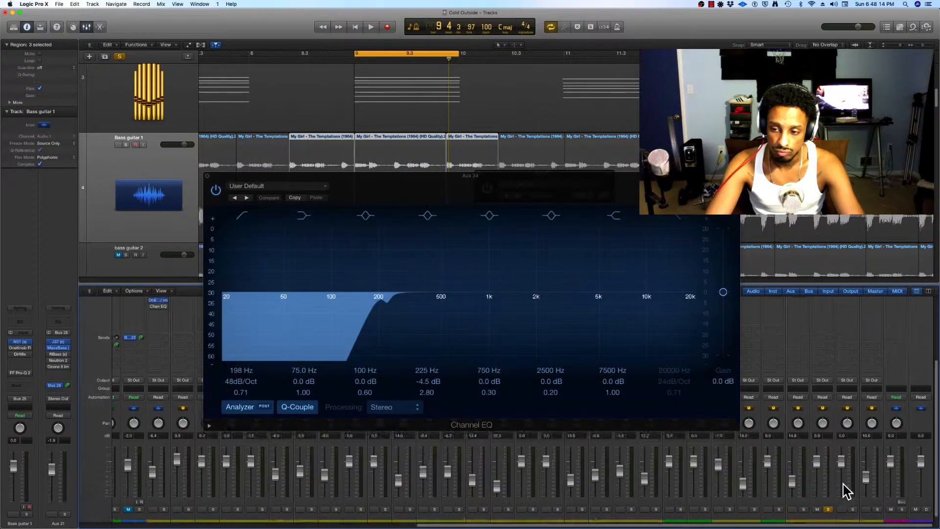
{"action": "scroll", "coordinate": [847, 489], "scroll_direction": "up", "scroll_amount": 5}
{"action": "scroll", "coordinate": [832, 461], "scroll_direction": "down", "scroll_amount": 5}
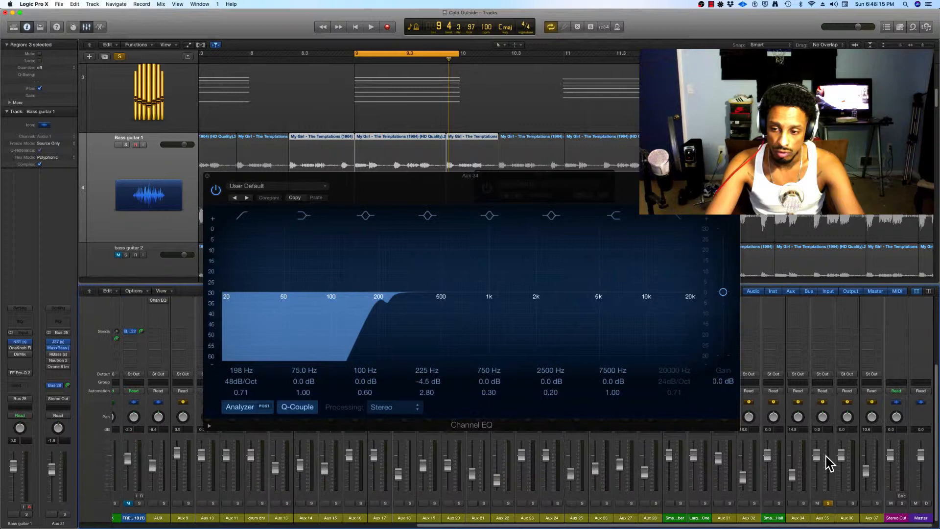
{"action": "left_click", "coordinate": [803, 503]}
{"action": "key", "text": "space"}
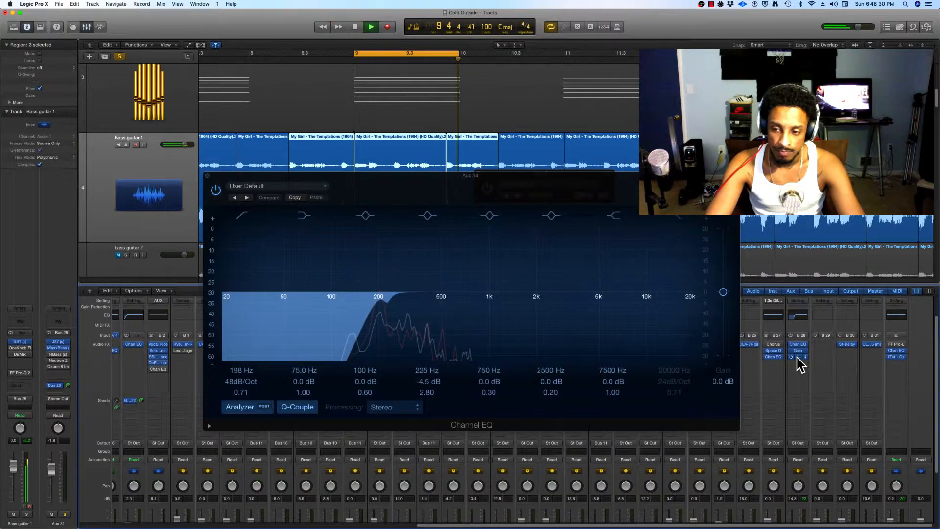
Open RBass on Aux 34 during playback to examine its settings, then close the RBass and Channel EQ windows.
{"action": "left_click", "coordinate": [798, 356]}
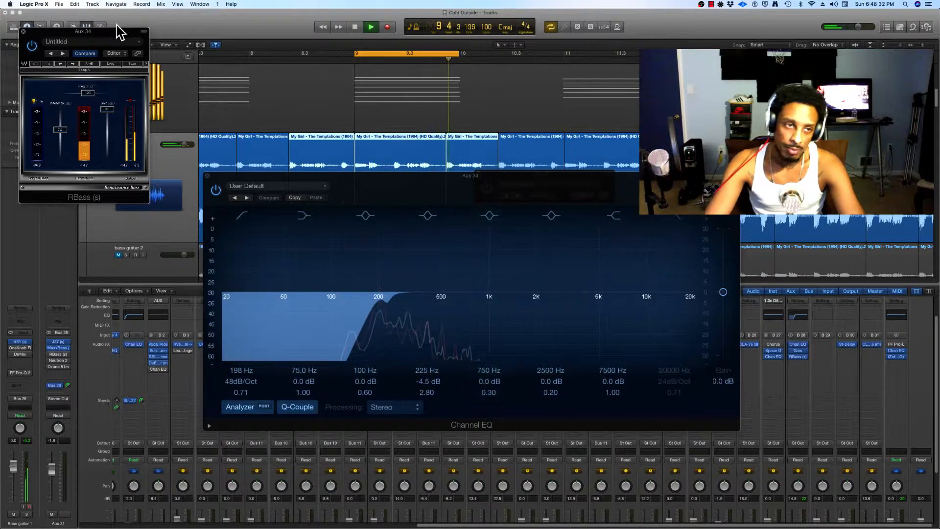
{"action": "left_click_drag", "start_coordinate": [116, 33], "coordinate": [482, 179]}
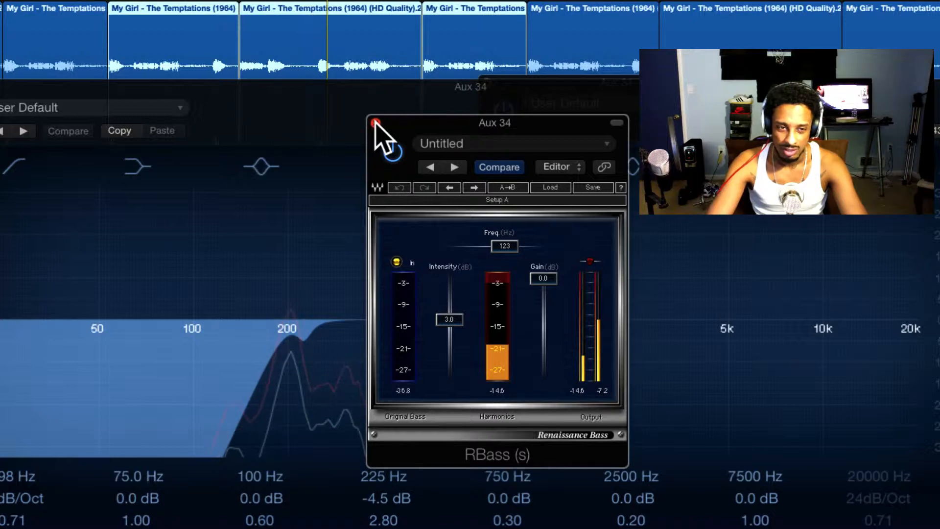
{"action": "left_click", "coordinate": [376, 123]}
{"action": "key", "text": "super+w"}
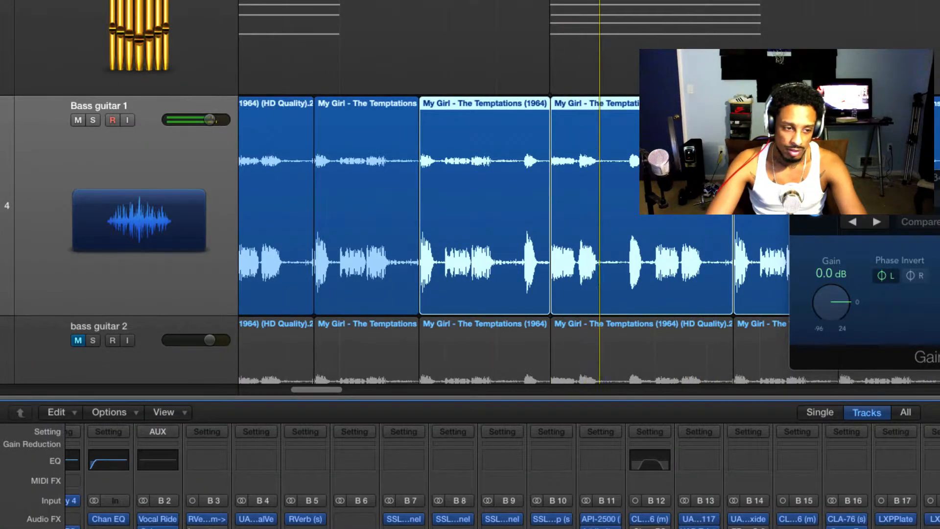
Solo the Bass guitar 1 track to hear its full chain during playback, and close the Aux 34 Gain window.
{"action": "left_click", "coordinate": [93, 120]}
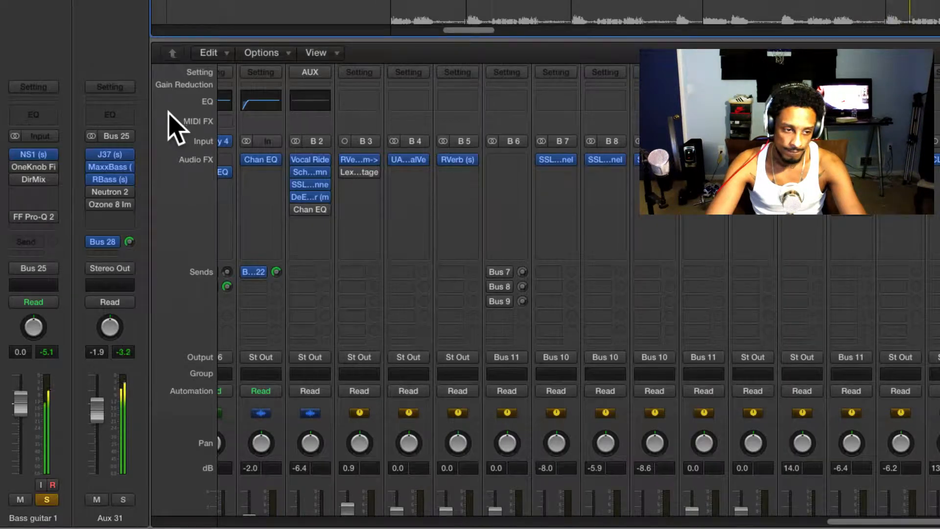
{"action": "mouse_move", "coordinate": [111, 179]}
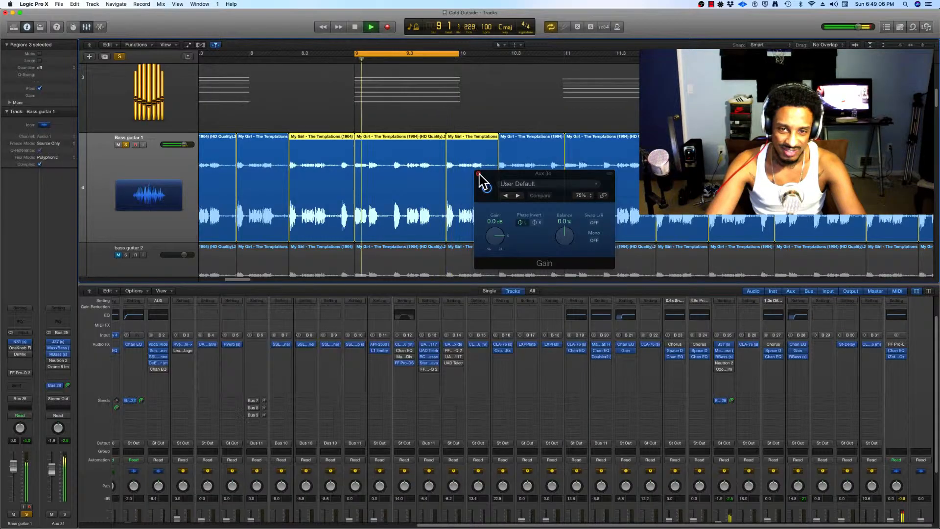
{"action": "left_click", "coordinate": [478, 173]}
Unmute and solo the My Girl - The Temptations sample track so it plays along with the bass.
{"action": "scroll", "coordinate": [413, 185], "scroll_direction": "up", "scroll_amount": 3}
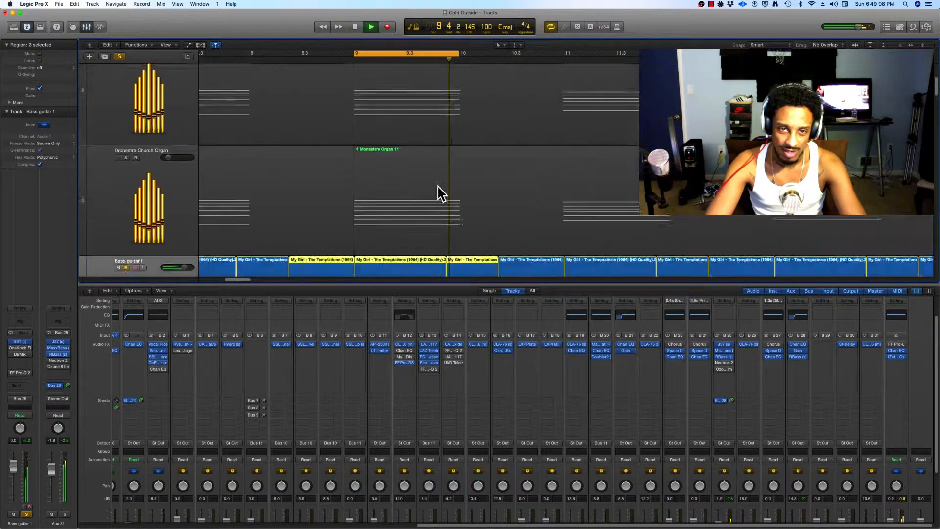
{"action": "scroll", "coordinate": [372, 177], "scroll_direction": "up", "scroll_amount": 5}
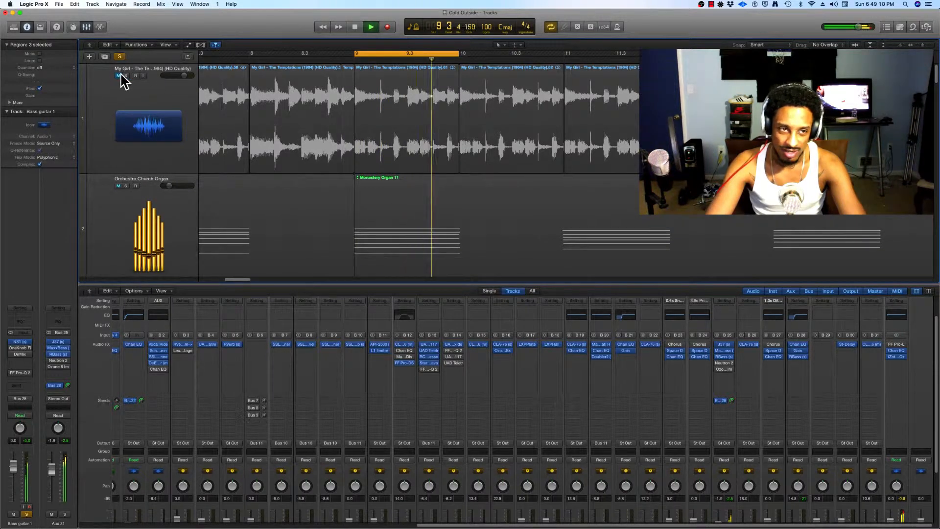
{"action": "left_click", "coordinate": [118, 75]}
{"action": "left_click", "coordinate": [126, 75]}
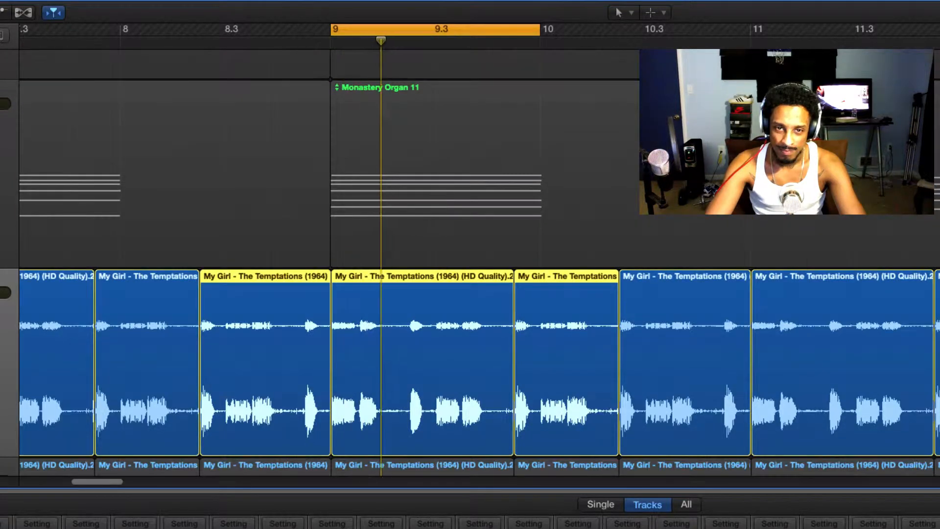
Move the Bass guitar 1 track directly below the My Girl sample track.
{"action": "key", "text": "super+Up"}
{"action": "key", "text": "super+Up"}
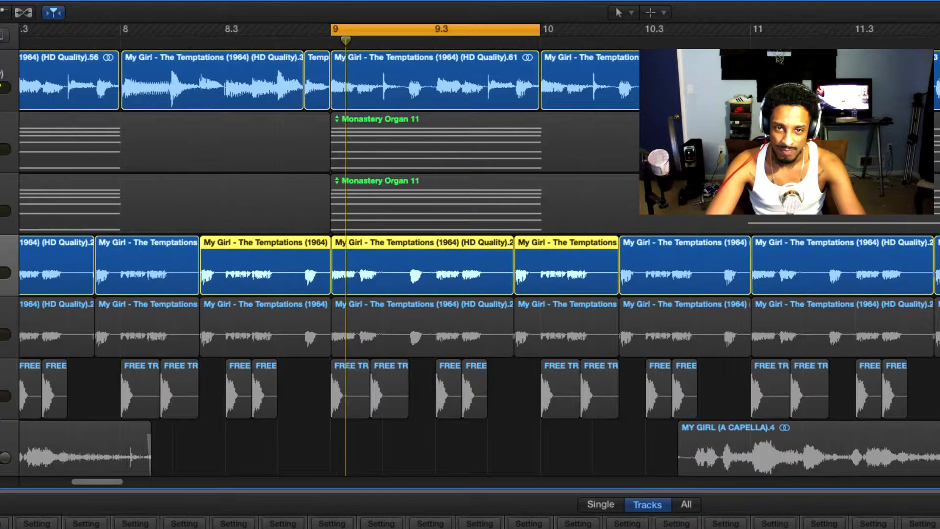
{"action": "key", "text": "super+Down"}
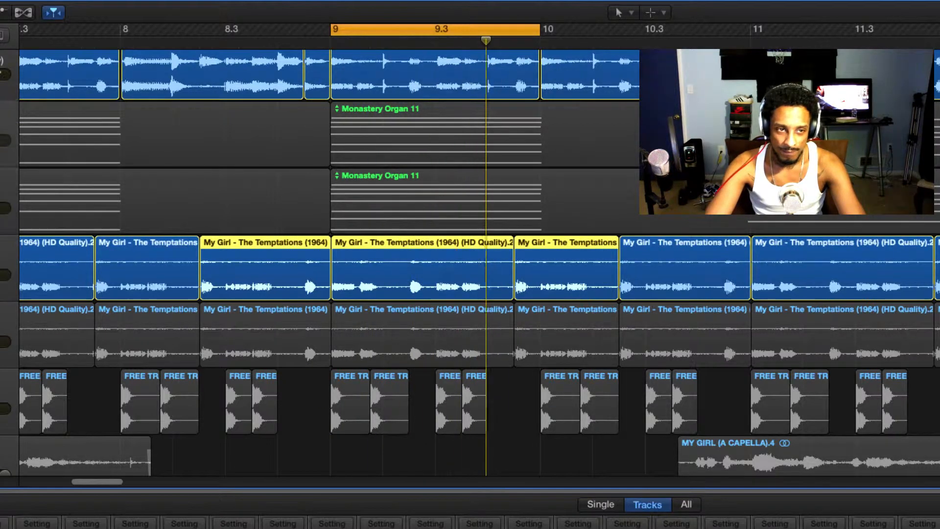
{"action": "left_click_drag", "start_coordinate": [3, 267], "coordinate": [3, 134]}
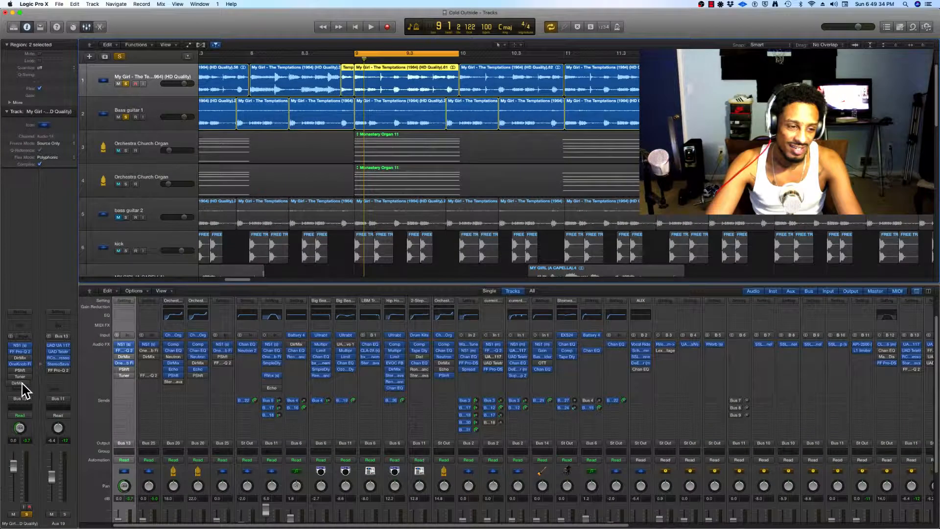
Bypass the plug-ins on the My Girl and Bass guitar 1 tracks and their aux buses, and play both tracks unprocessed.
{"action": "left_click_drag", "start_coordinate": [20, 363], "coordinate": [20, 364]}
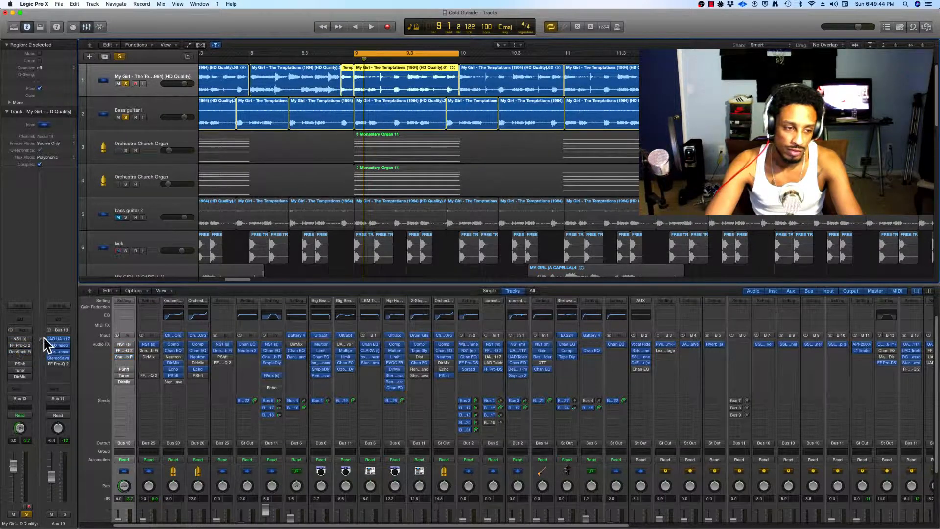
{"action": "left_click", "coordinate": [103, 124]}
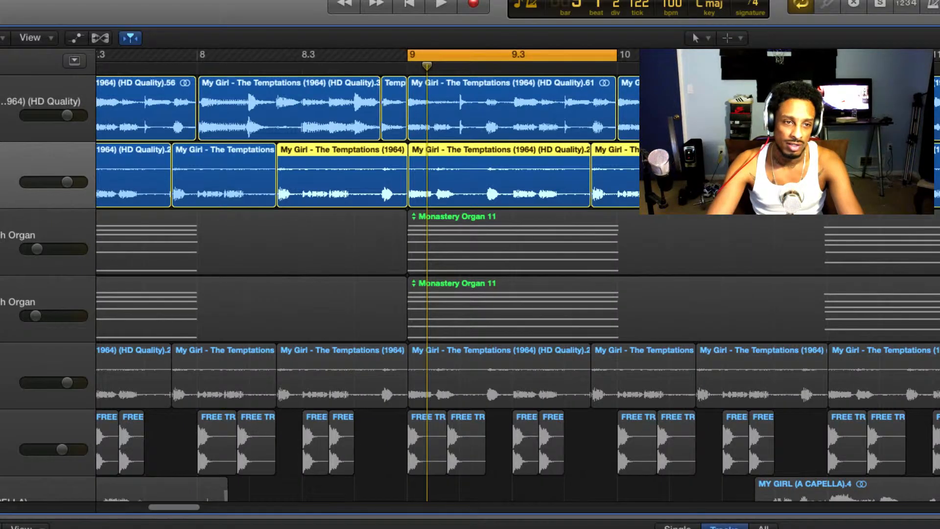
{"action": "key", "text": "space"}
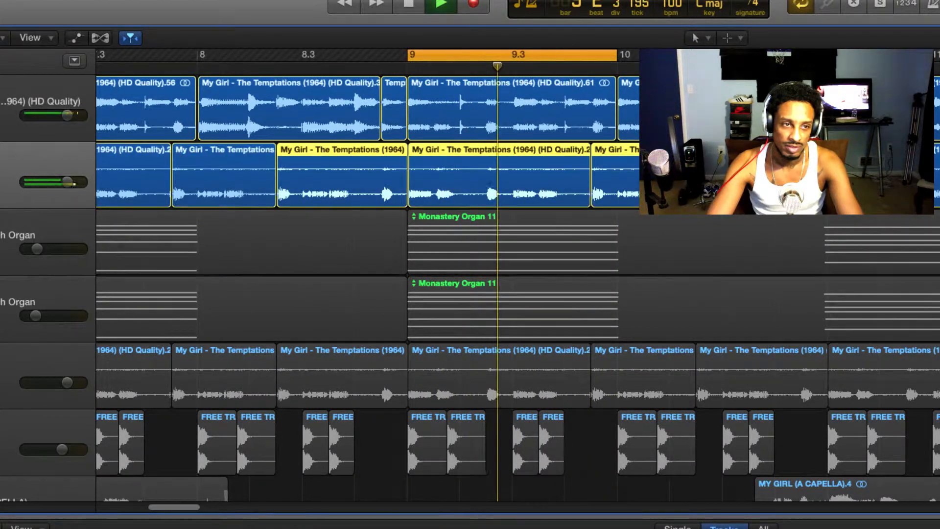
{"action": "key", "text": "space"}
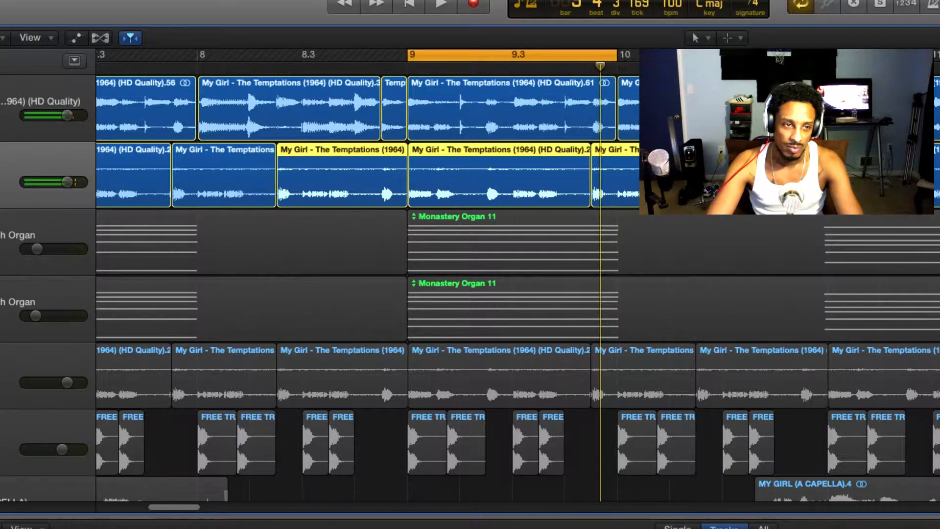
Mute Bass guitar 1 and play the unprocessed My Girl sample track on its own.
{"action": "left_click", "coordinate": [118, 117]}
{"action": "left_click", "coordinate": [98, 80]}
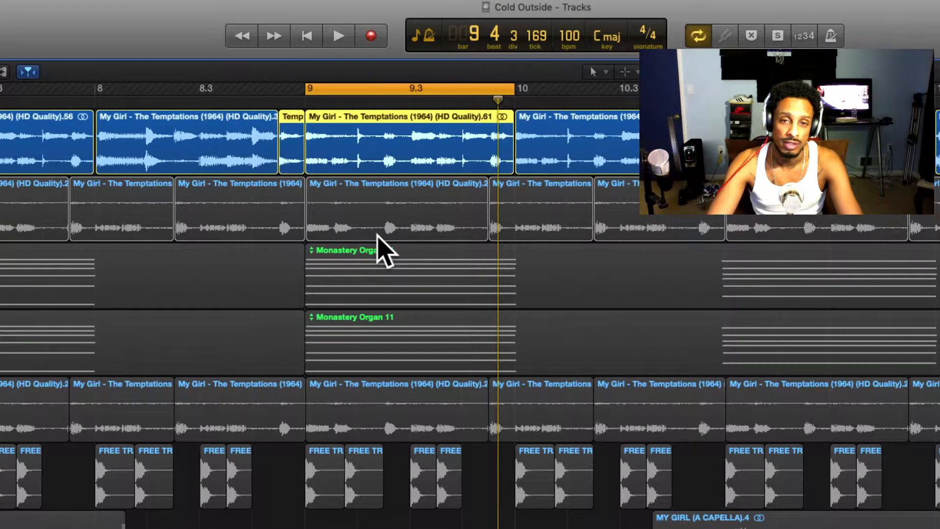
{"action": "key", "text": "space"}
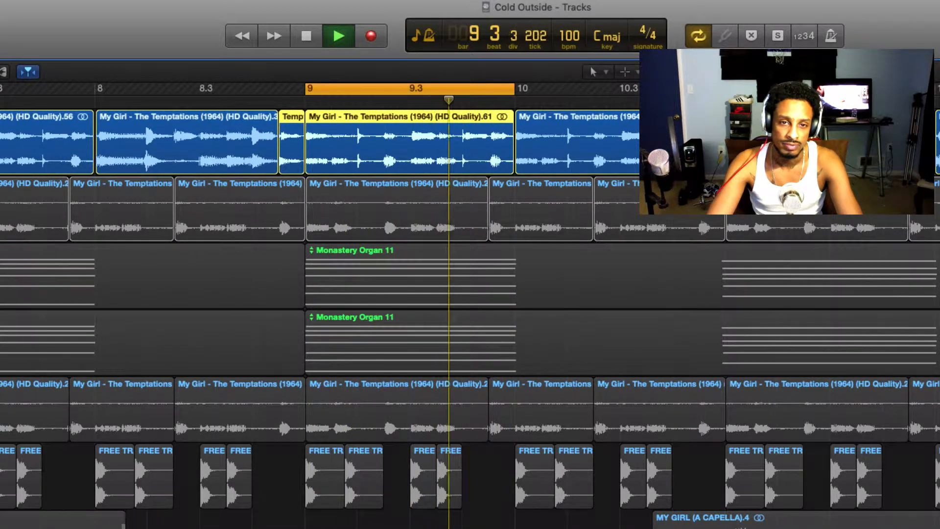
{"action": "key", "text": "space"}
Restore the bypassed plug-ins on both tracks and their aux buses, unmute Bass guitar 1 and play the processed tracks together.
{"action": "key", "text": "s"}
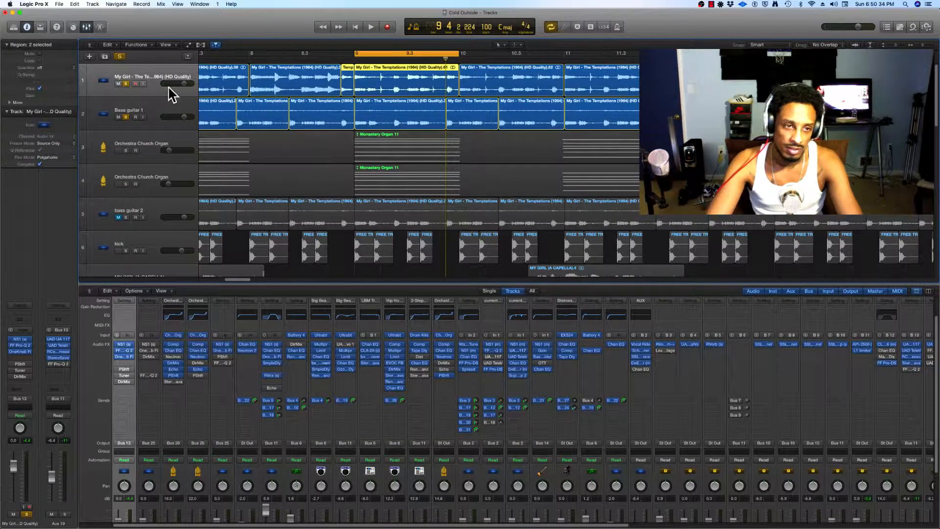
{"action": "left_click", "coordinate": [164, 114]}
{"action": "left_click", "coordinate": [12, 343]}
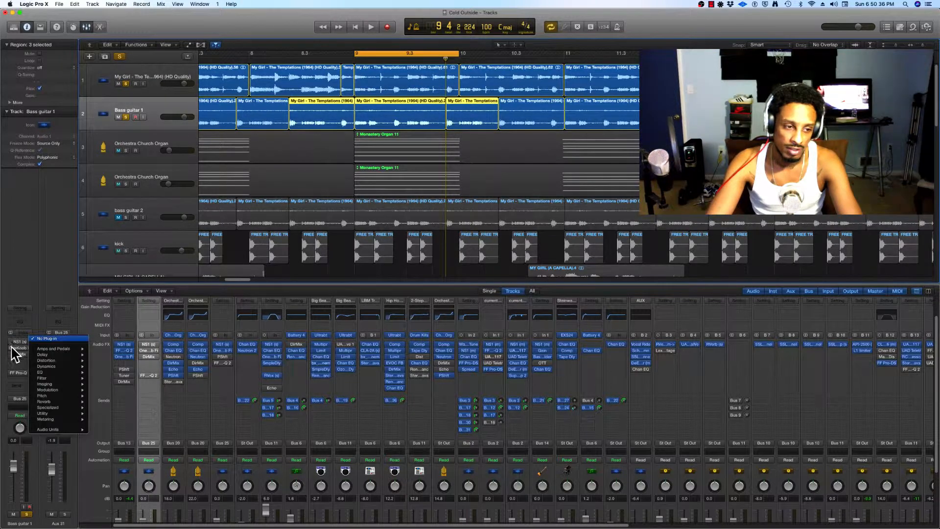
{"action": "left_click", "coordinate": [11, 344]}
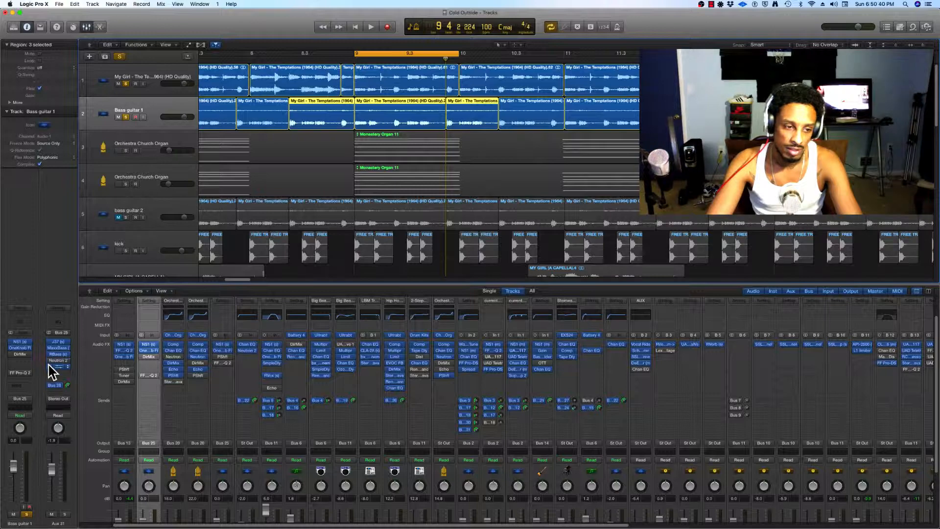
{"action": "key", "text": "space"}
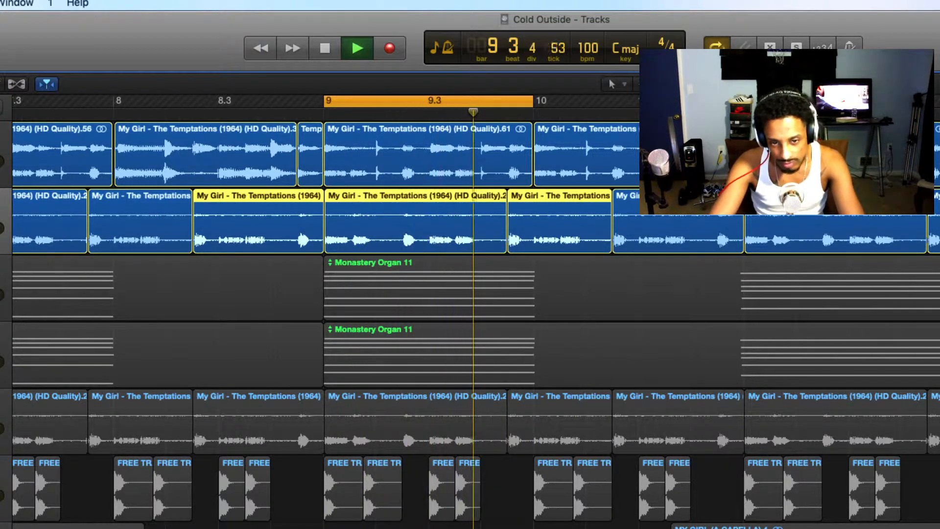
{"action": "key", "text": "space"}
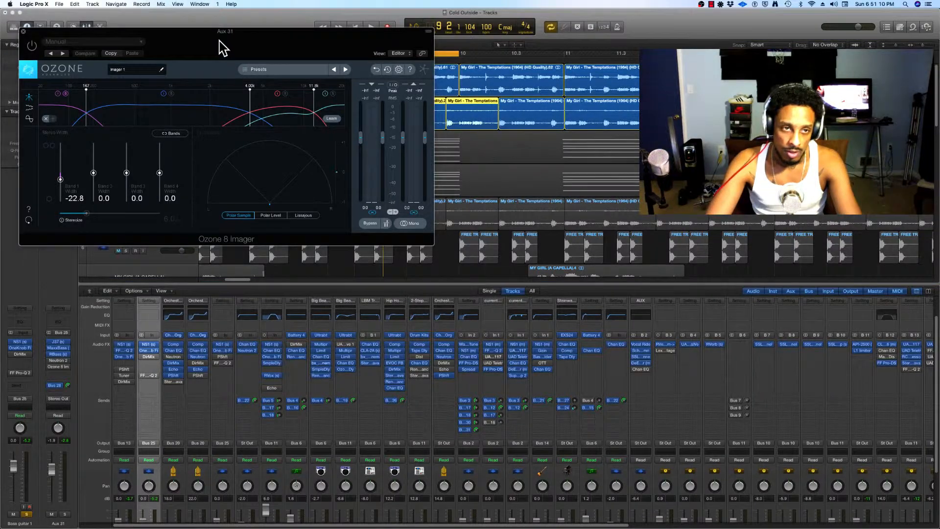
Move the Aux 31 Ozone 8 Imager window to the middle of the workspace and switch the bypassed imager on.
{"action": "left_click_drag", "start_coordinate": [219, 47], "coordinate": [482, 213]}
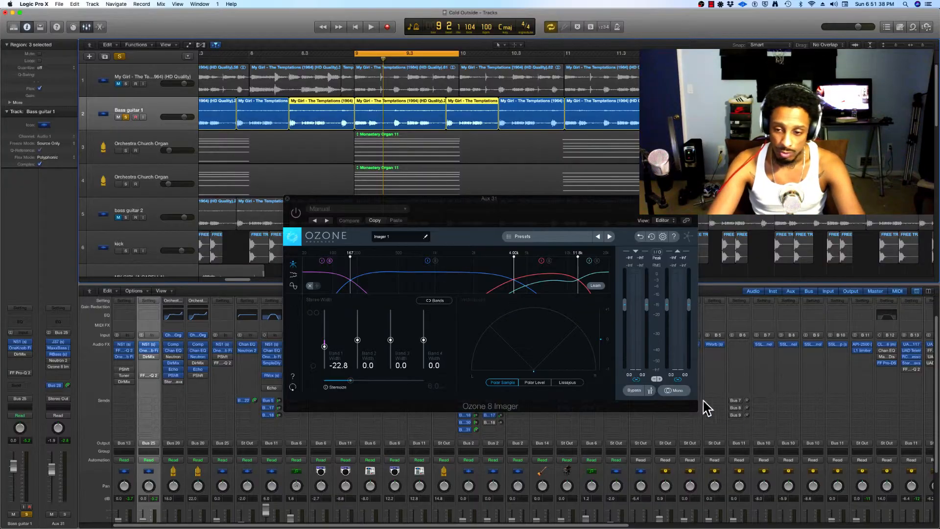
{"action": "left_click_drag", "start_coordinate": [458, 212], "coordinate": [424, 194]}
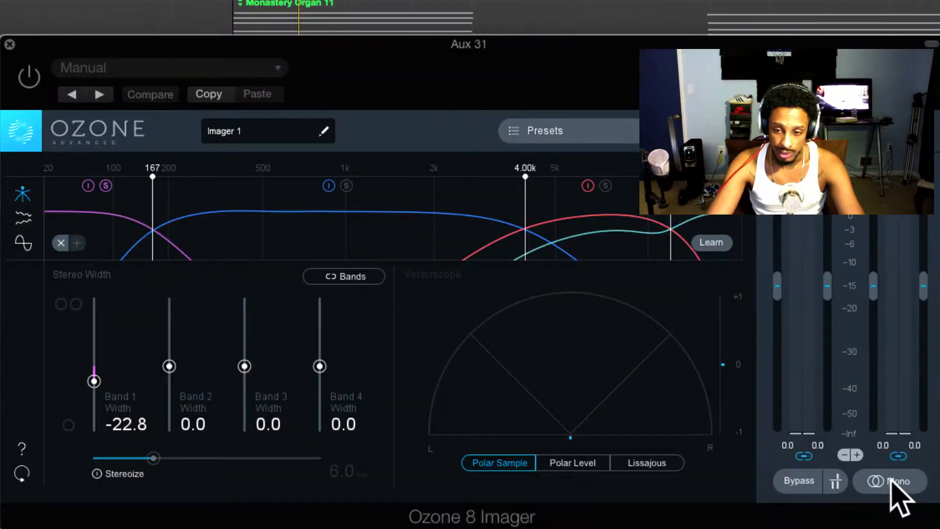
{"action": "left_click", "coordinate": [643, 378]}
{"action": "left_click", "coordinate": [896, 490]}
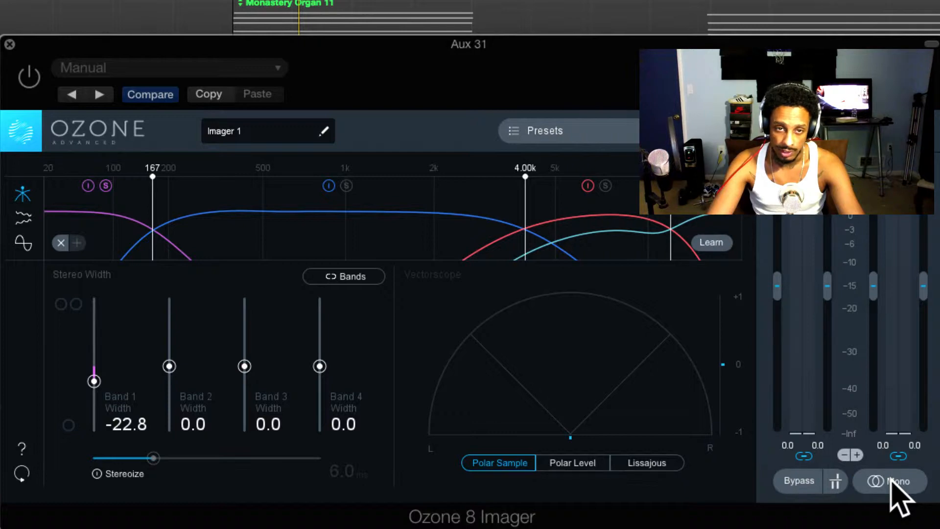
{"action": "left_click", "coordinate": [895, 490]}
{"action": "left_click", "coordinate": [896, 489]}
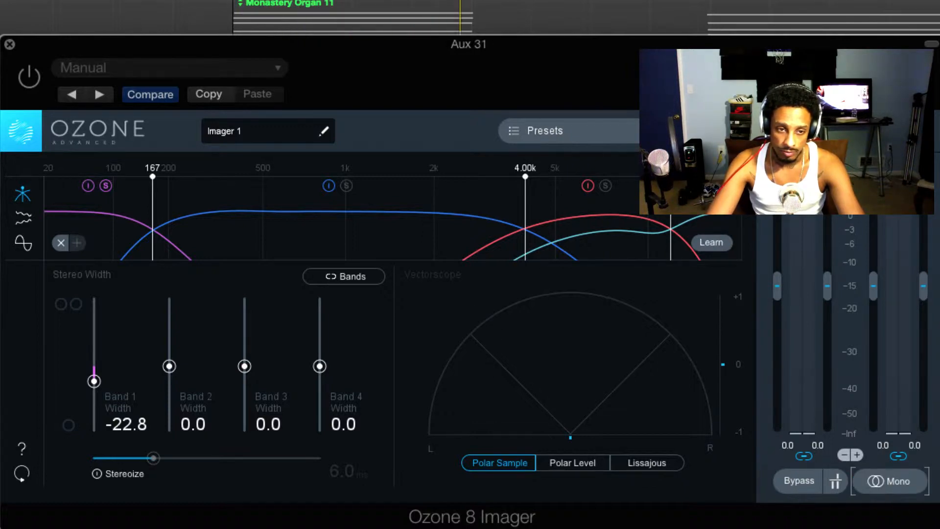
{"action": "left_click", "coordinate": [28, 77]}
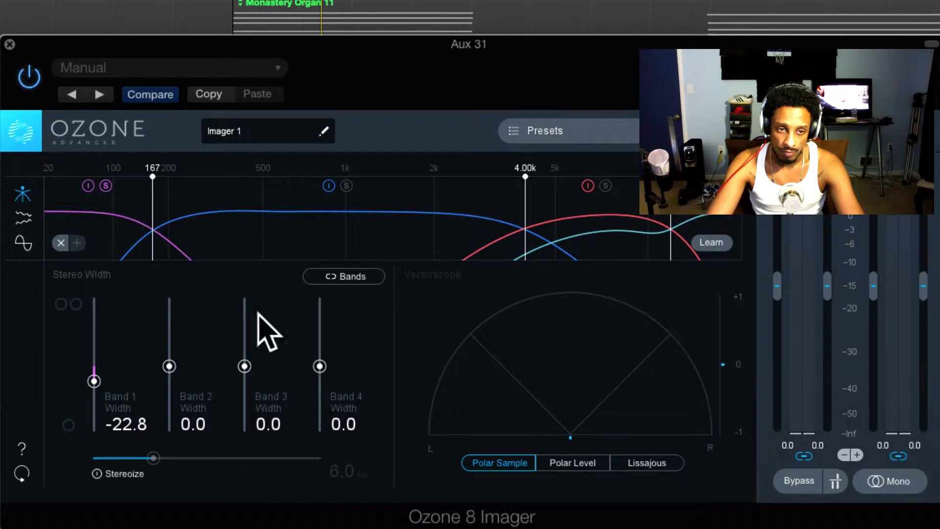
Reset the imager's Band 1 width to 0.0 and compare its mono and stereo output during playback.
{"action": "left_click", "coordinate": [885, 475]}
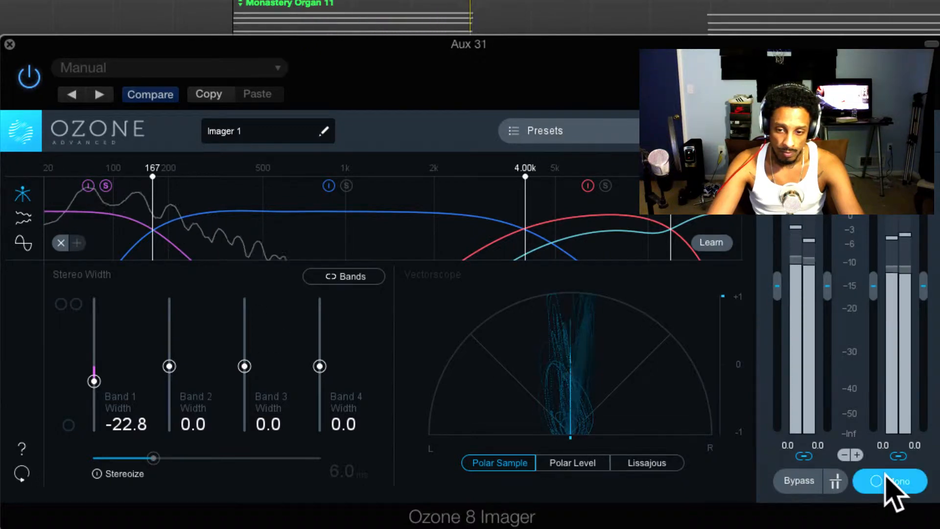
{"action": "double_click", "coordinate": [94, 381]}
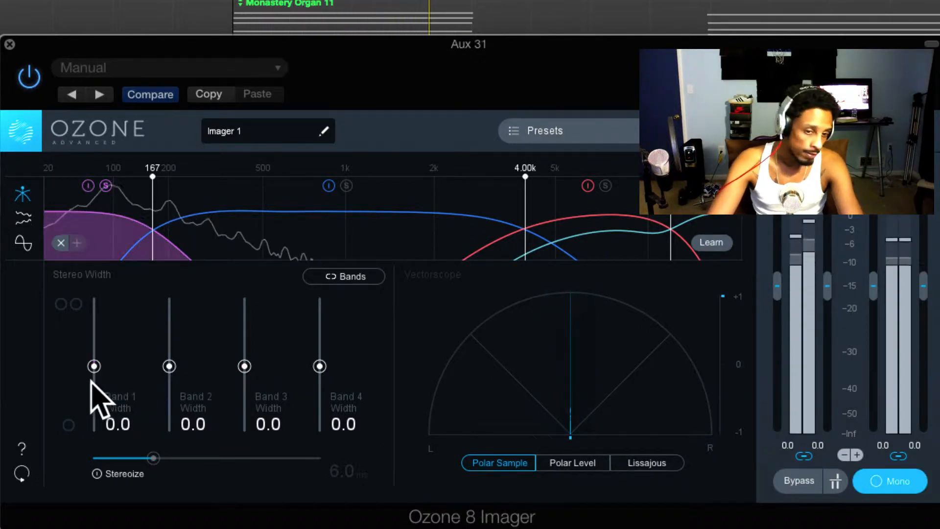
{"action": "left_click", "coordinate": [888, 489]}
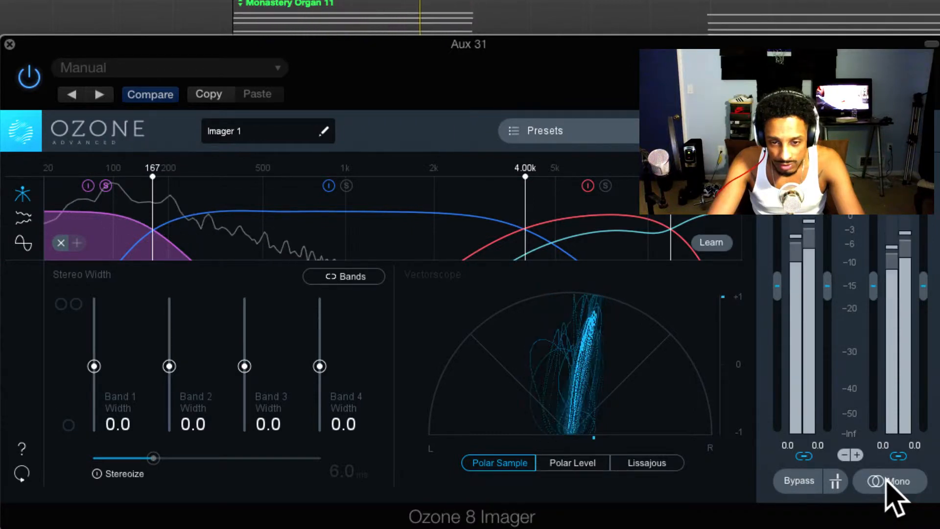
{"action": "left_click", "coordinate": [889, 482]}
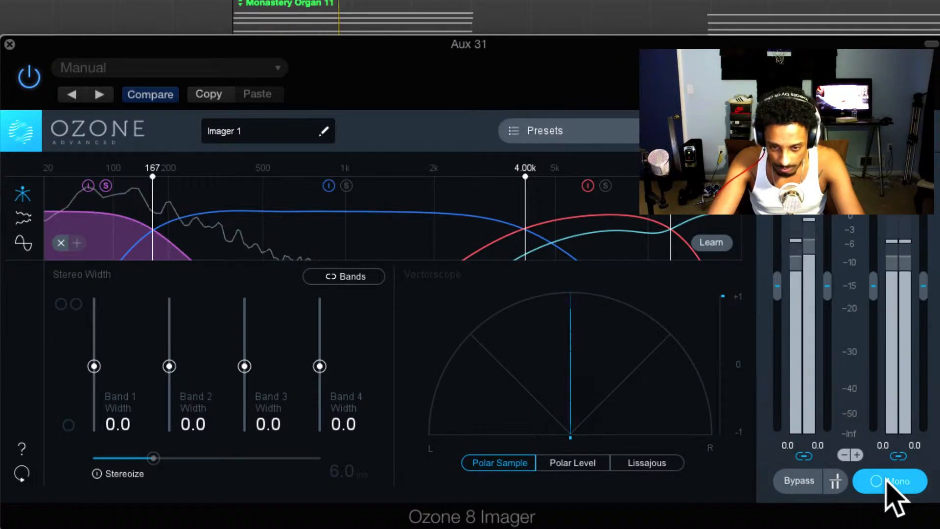
{"action": "left_click", "coordinate": [887, 481]}
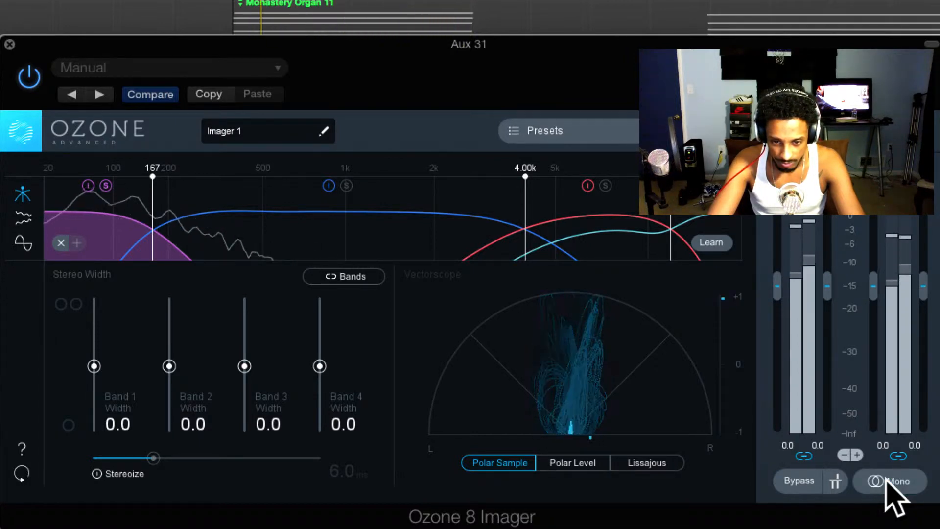
{"action": "left_click", "coordinate": [886, 481]}
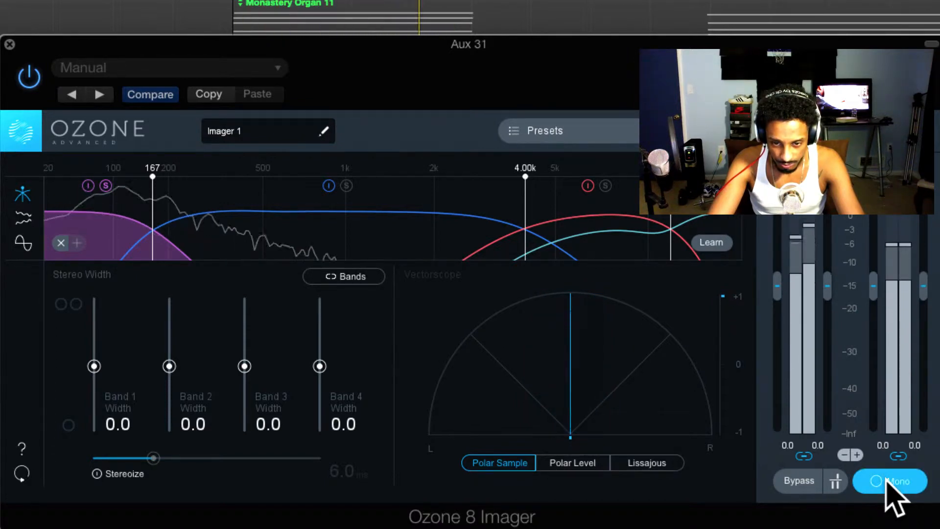
{"action": "left_click", "coordinate": [886, 480]}
{"action": "key", "text": "space"}
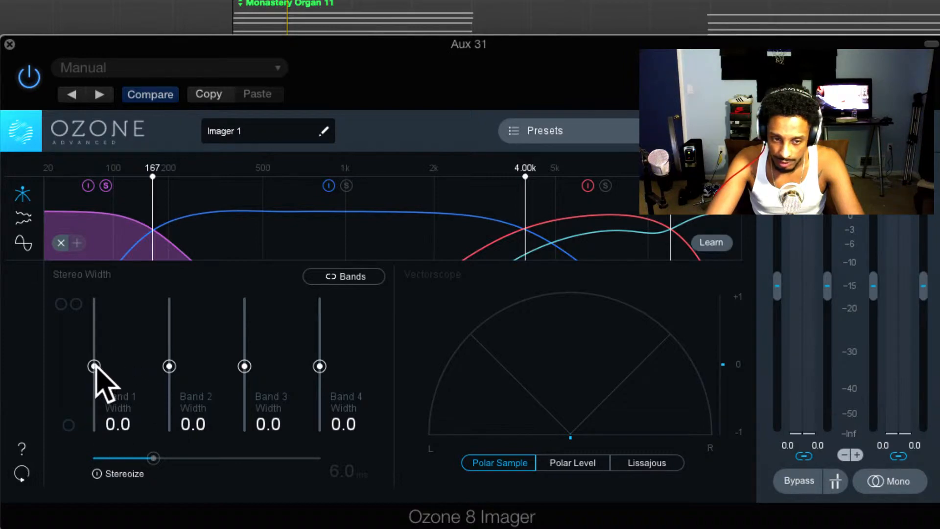
Run the imager's Learn function on the crossovers during playback and narrow the Band 1 width to -31.6.
{"action": "left_click_drag", "start_coordinate": [94, 366], "coordinate": [122, 380]}
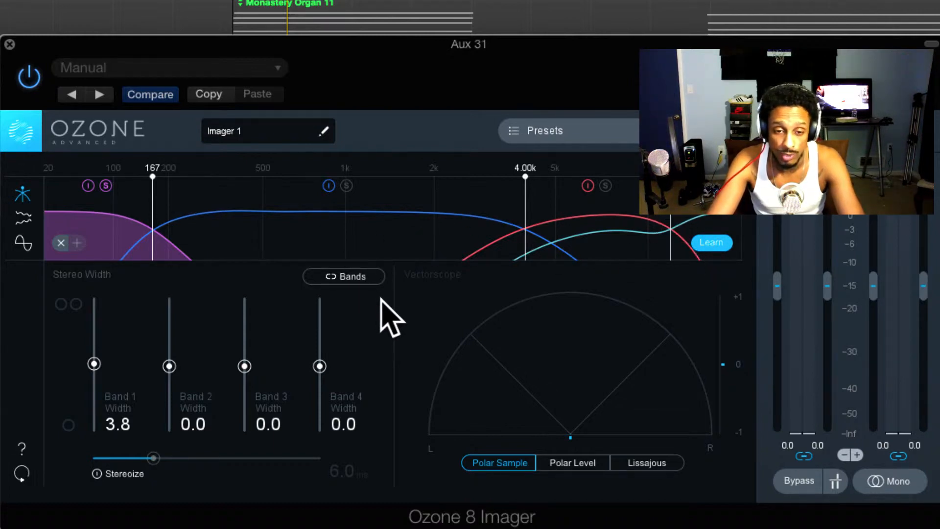
{"action": "key", "text": "space"}
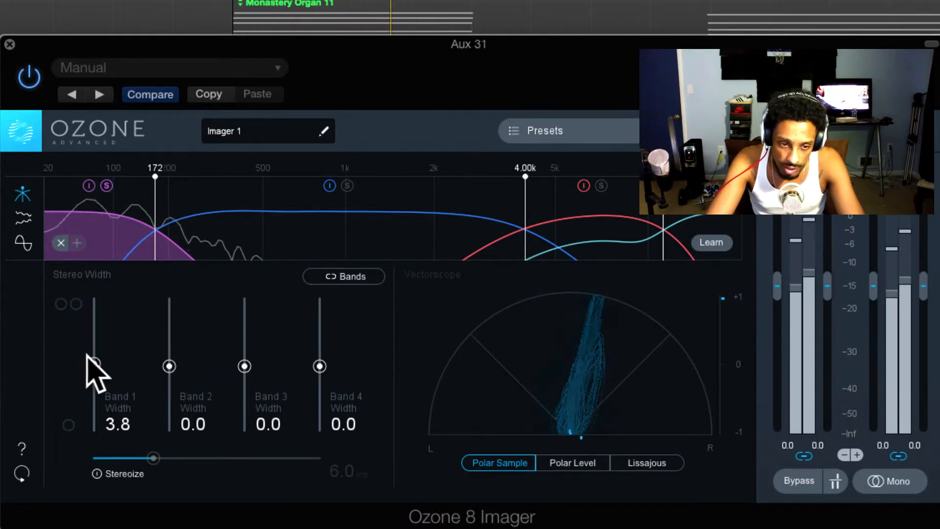
{"action": "left_click_drag", "start_coordinate": [94, 363], "coordinate": [95, 387]}
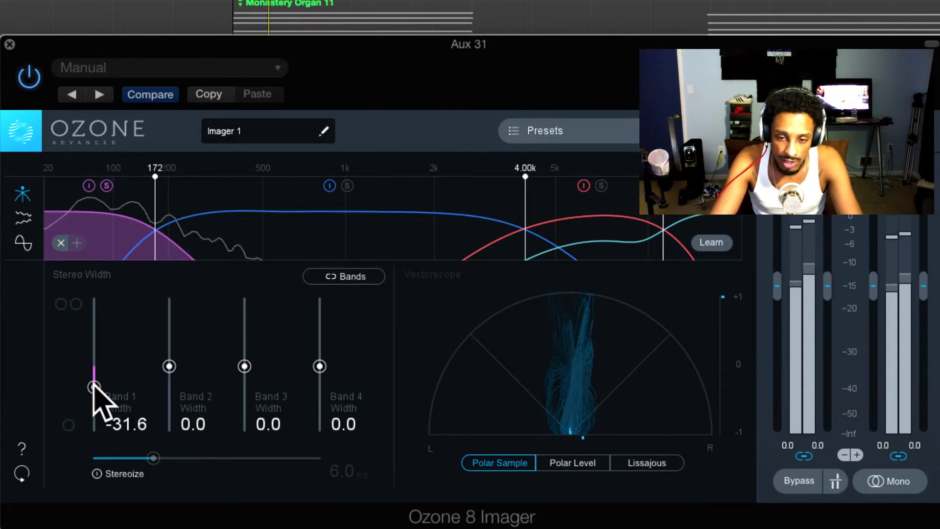
Audition Band 2 in solo at widths of -30.4, -15.2 and -10.1, return it to 0.0, and switch the solo back to Band 1.
{"action": "left_click_drag", "start_coordinate": [169, 365], "coordinate": [169, 388]}
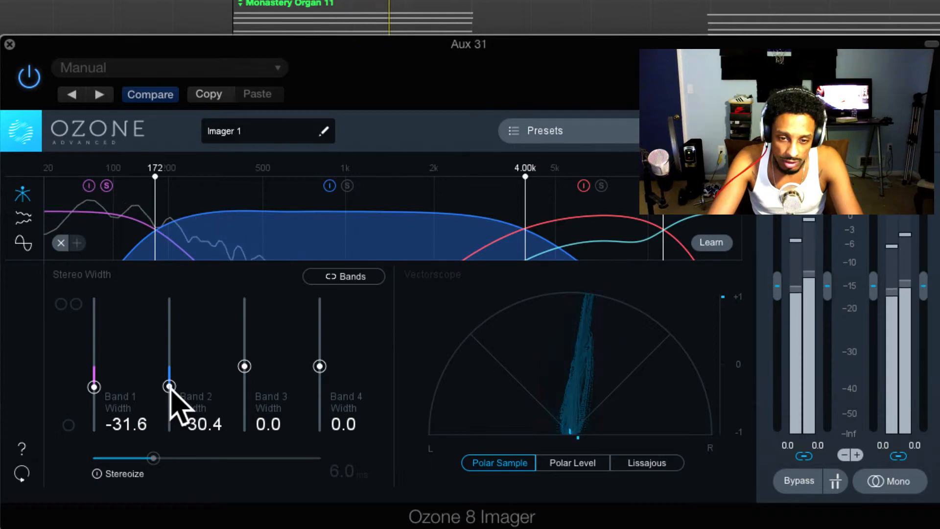
{"action": "mouse_move", "coordinate": [170, 387]}
{"action": "left_mouse_down"}
{"action": "mouse_move", "coordinate": [171, 415]}
{"action": "mouse_move", "coordinate": [170, 376]}
{"action": "left_mouse_up"}
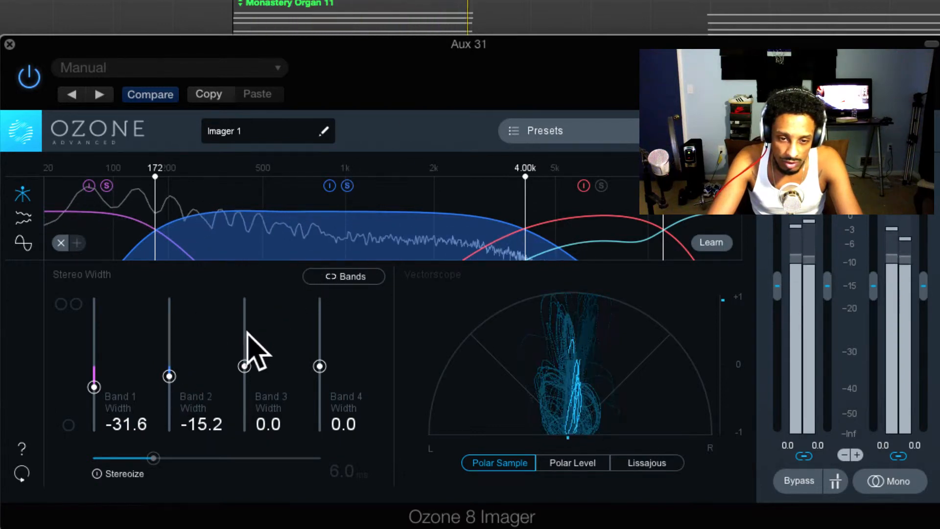
{"action": "mouse_move", "coordinate": [172, 383]}
{"action": "left_mouse_down"}
{"action": "mouse_move", "coordinate": [181, 426]}
{"action": "mouse_move", "coordinate": [185, 294]}
{"action": "mouse_move", "coordinate": [182, 372]}
{"action": "left_mouse_up"}
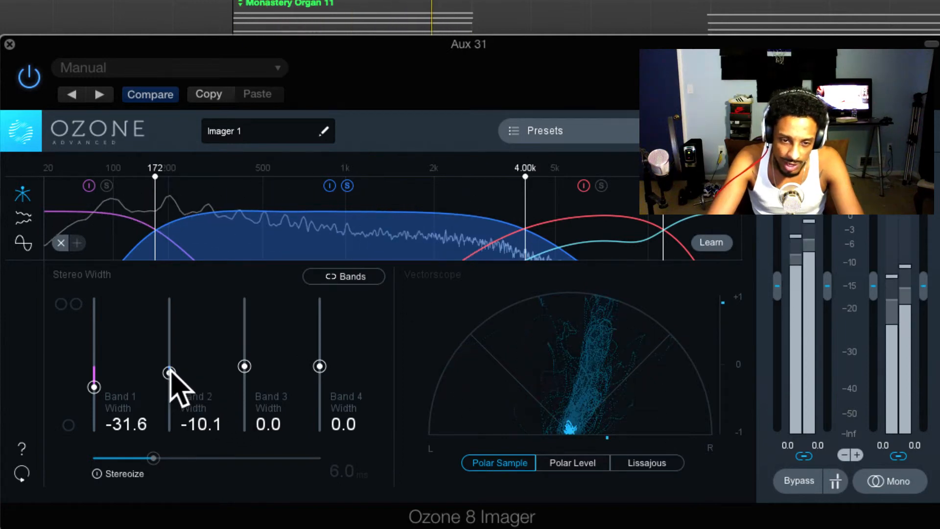
{"action": "left_click_drag", "start_coordinate": [170, 372], "coordinate": [172, 366]}
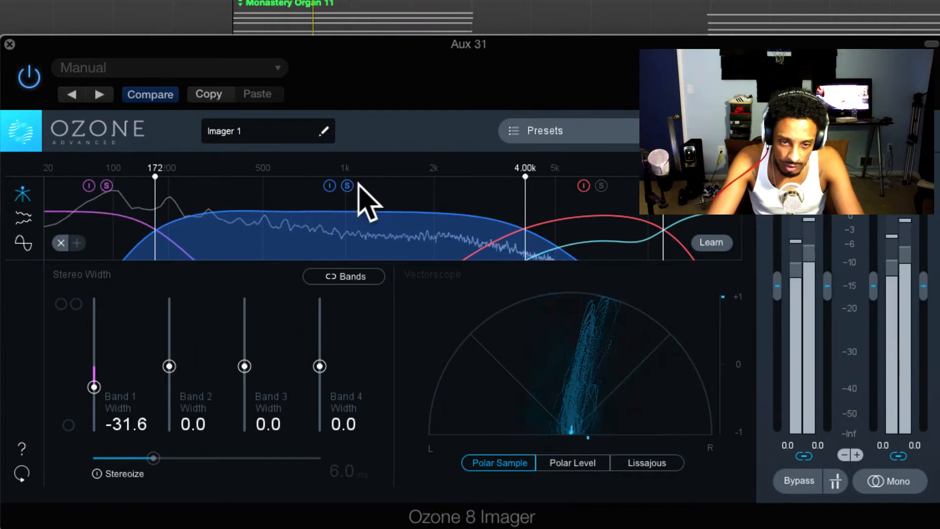
{"action": "left_click", "coordinate": [107, 185]}
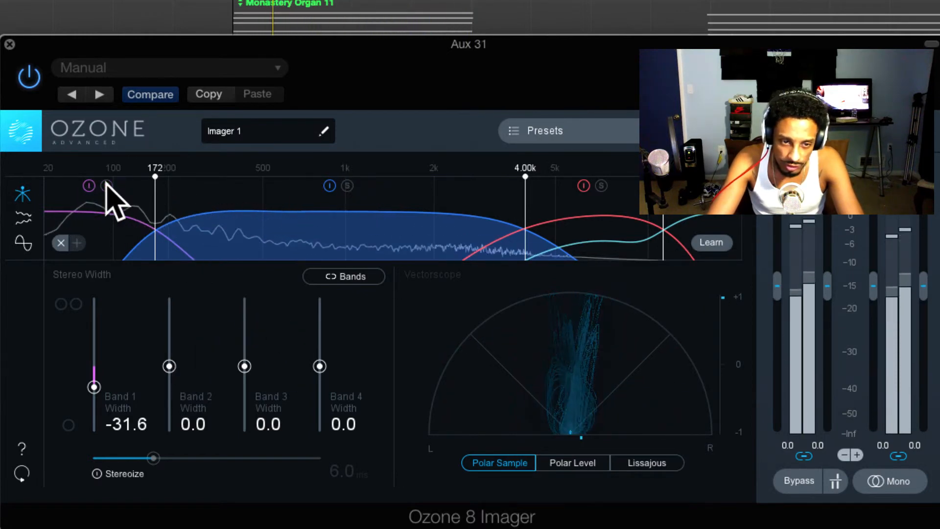